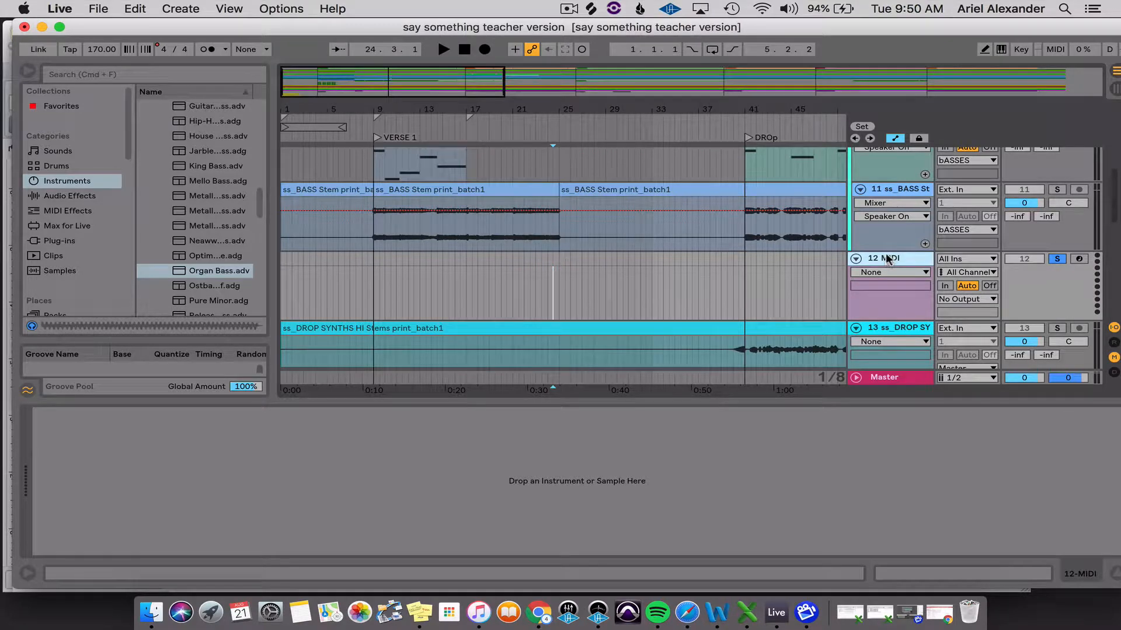
- Import Say Something Midi Bass.mid from the Desktop folder onto the 12 MIDI track at the start of VERSE 1
drag(1063, 32, 1061, 54)
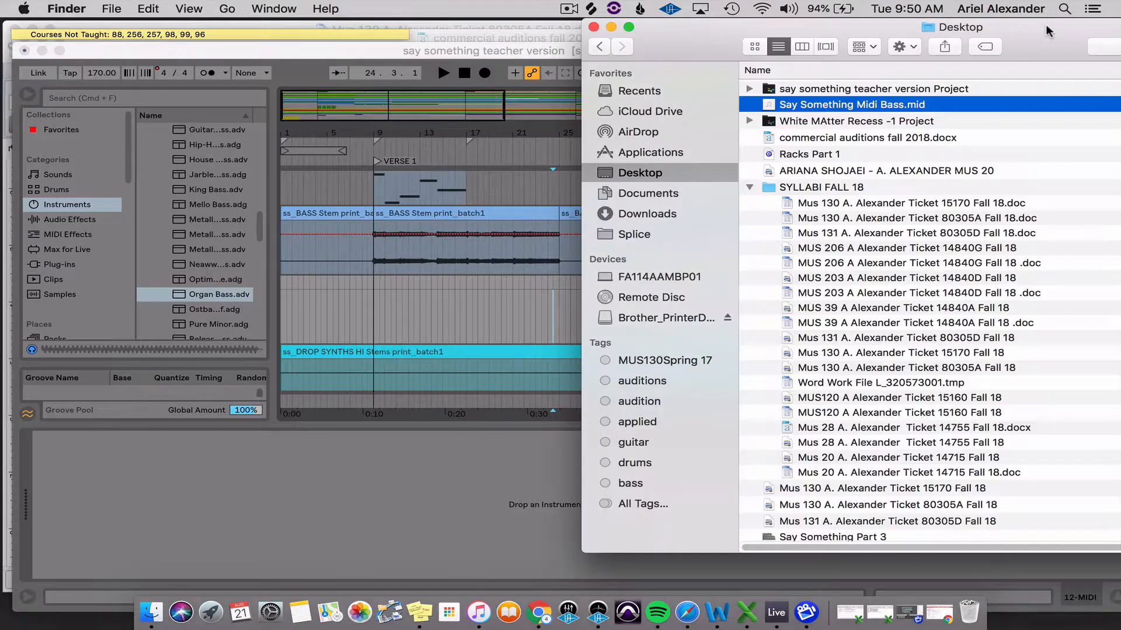
click(1048, 30)
drag(710, 54, 822, 55)
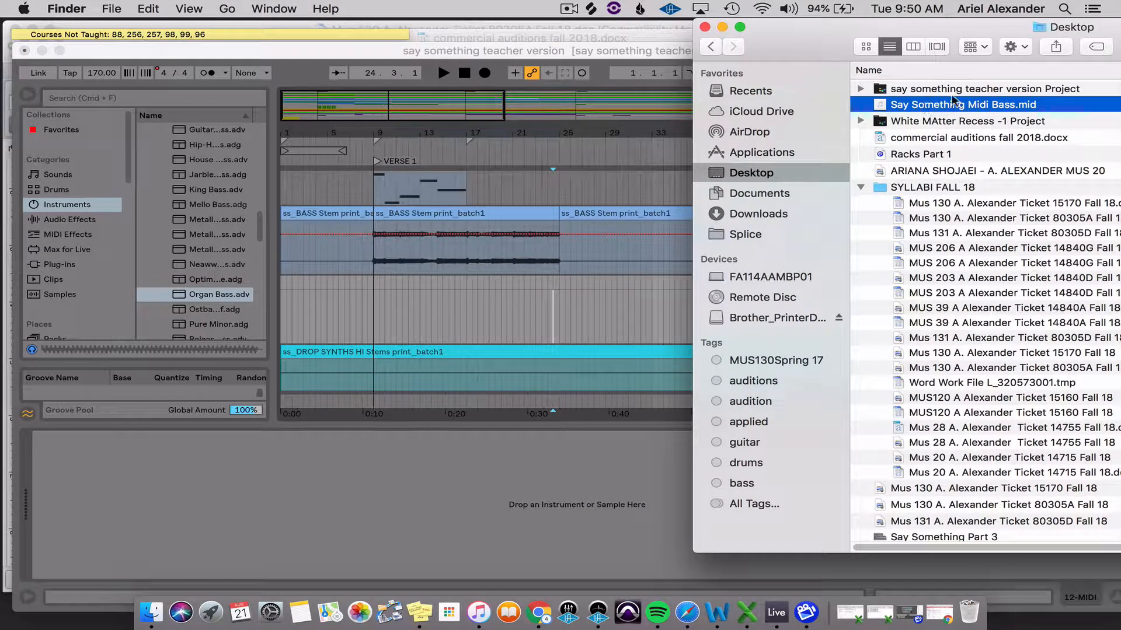
drag(970, 107, 373, 314)
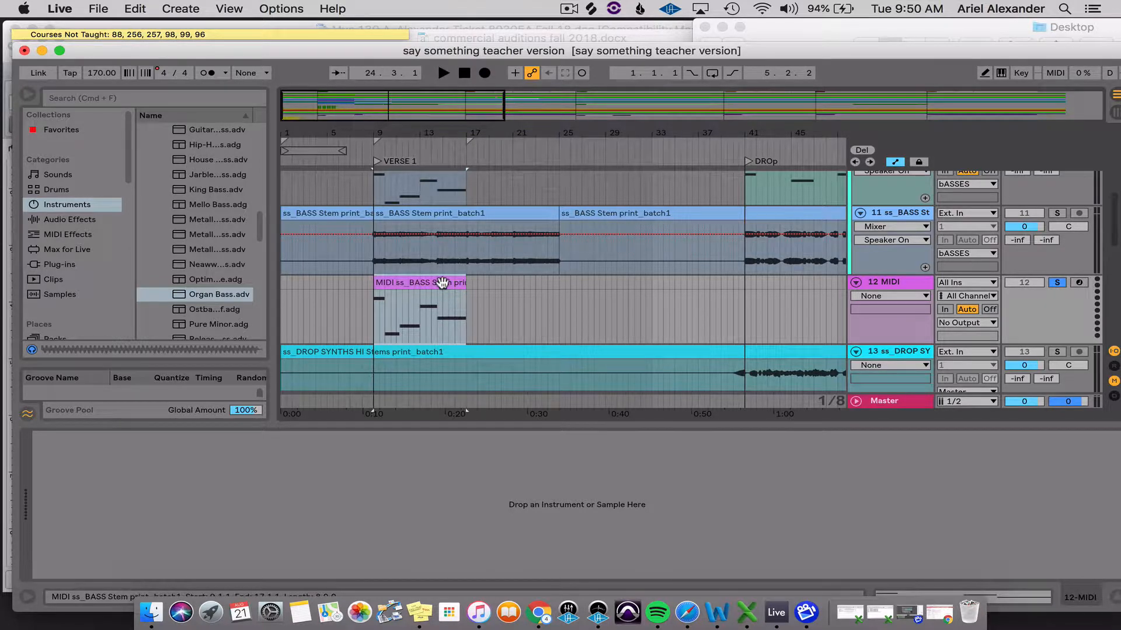
- Play the imported bass MIDI clip from the start of VERSE 1 and select the clip again
key(space)
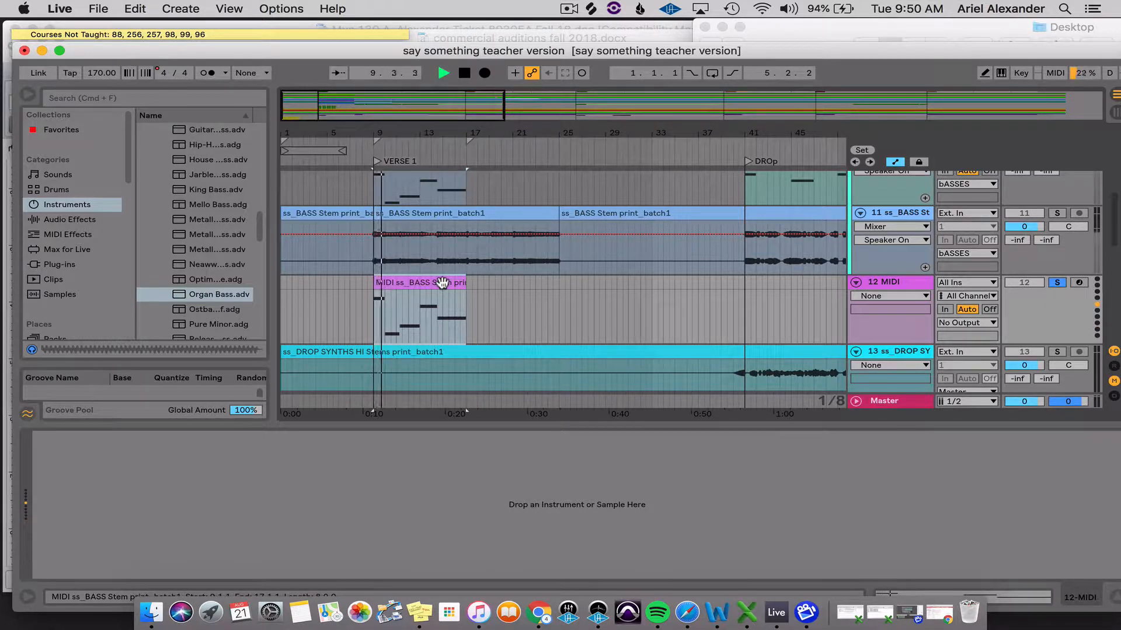
key(space)
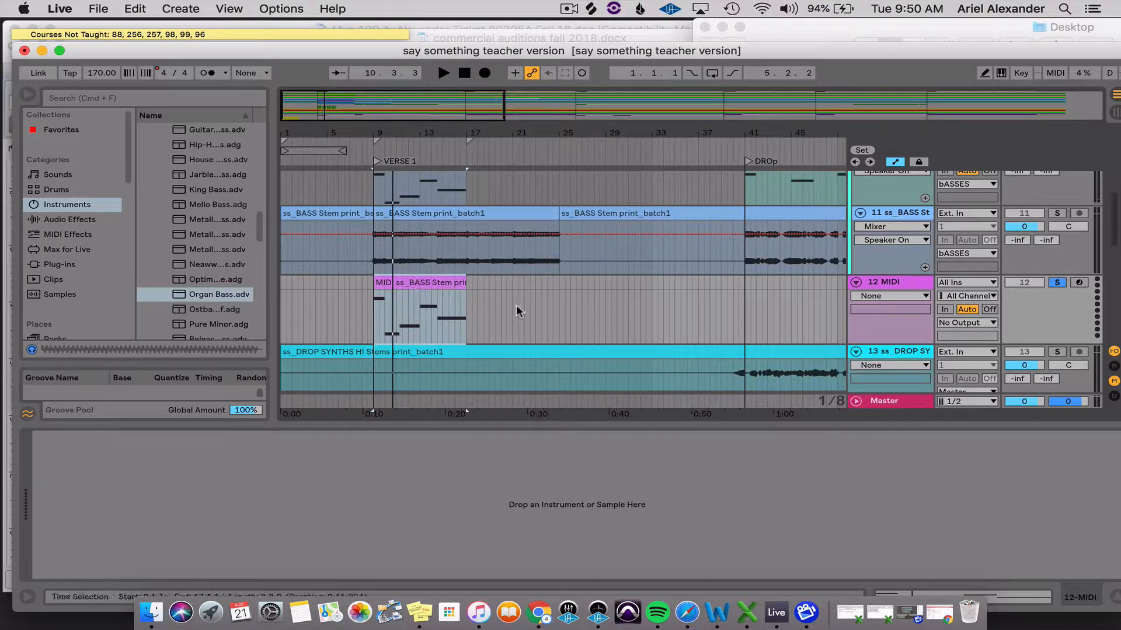
click(516, 304)
click(440, 280)
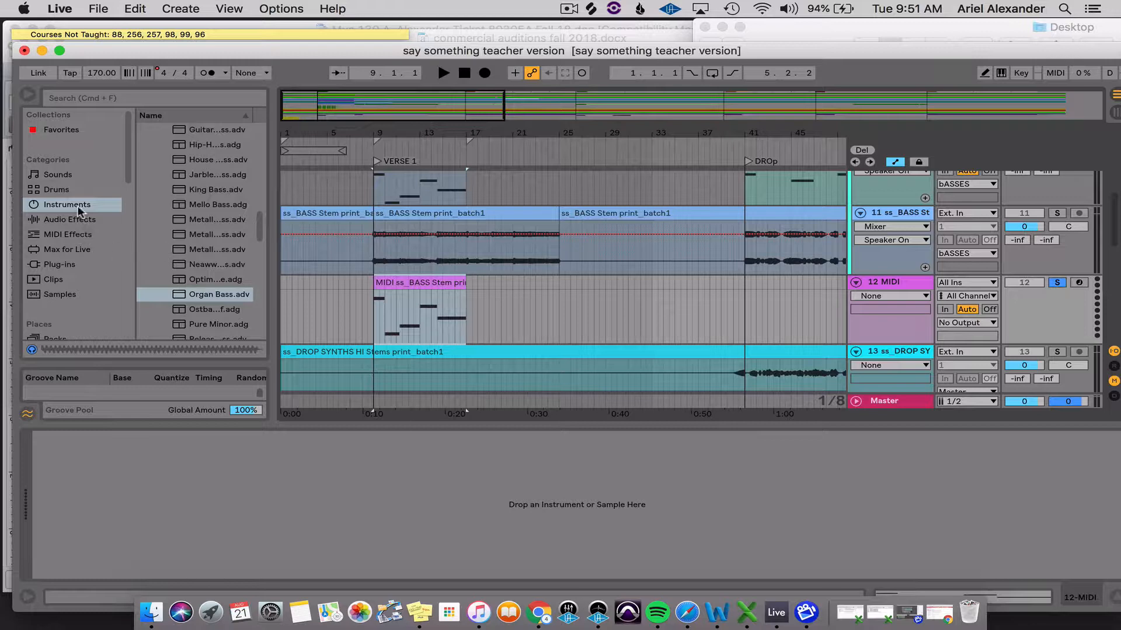
- Load the Serum plug-in on track 12 with the Bass (Hard) preset BA Deth reece [GI], and close its window
click(75, 266)
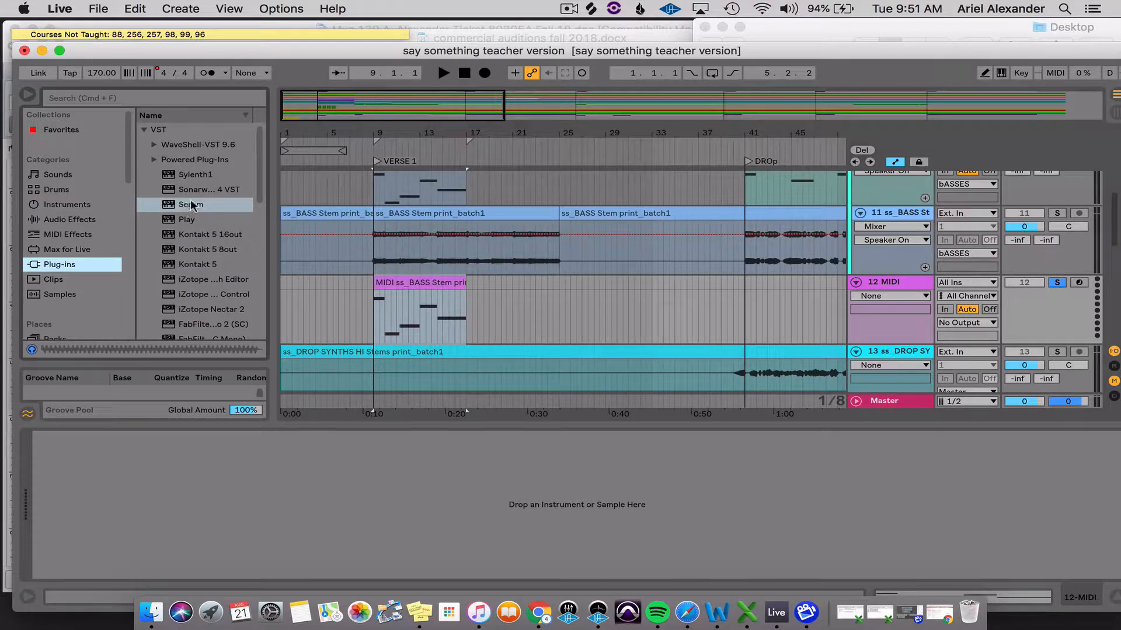
drag(192, 206, 418, 302)
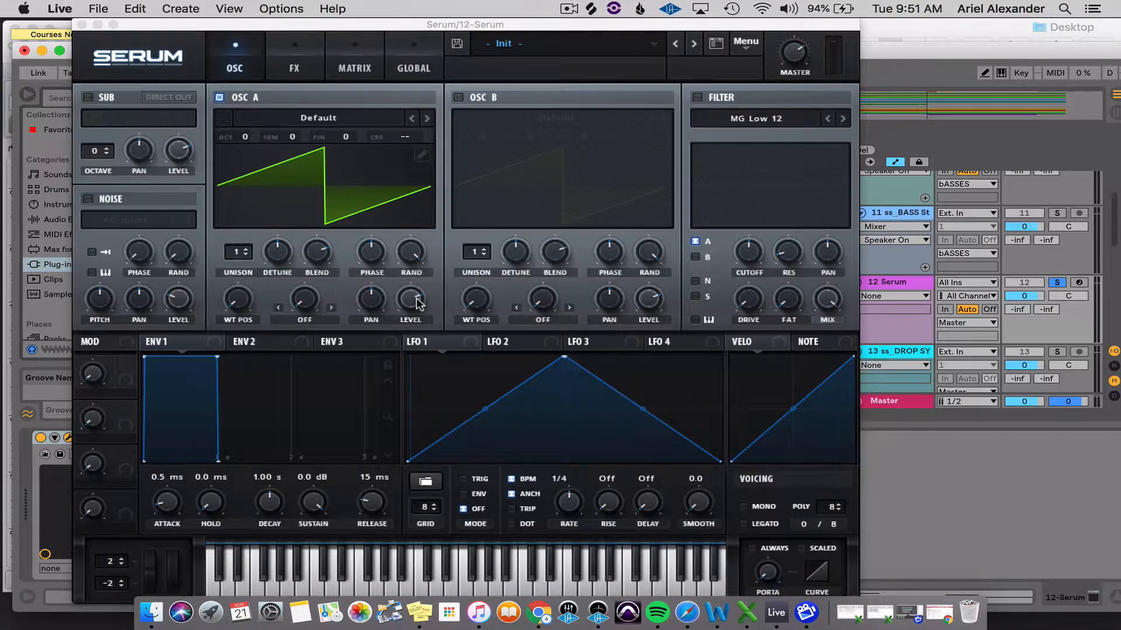
click(524, 43)
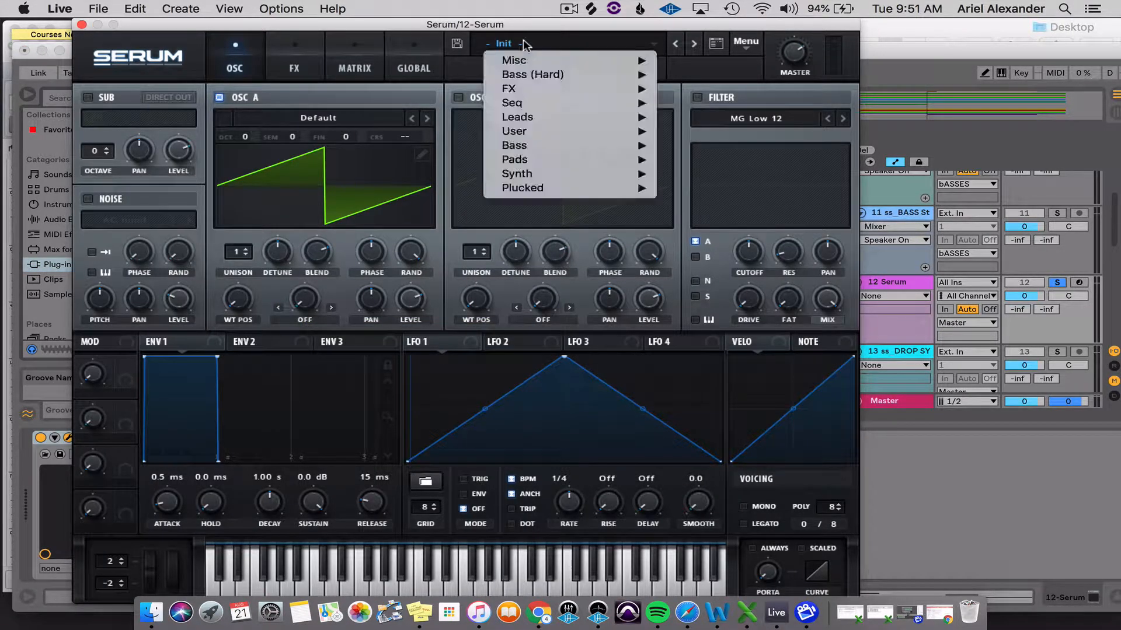
mouse_move(523, 78)
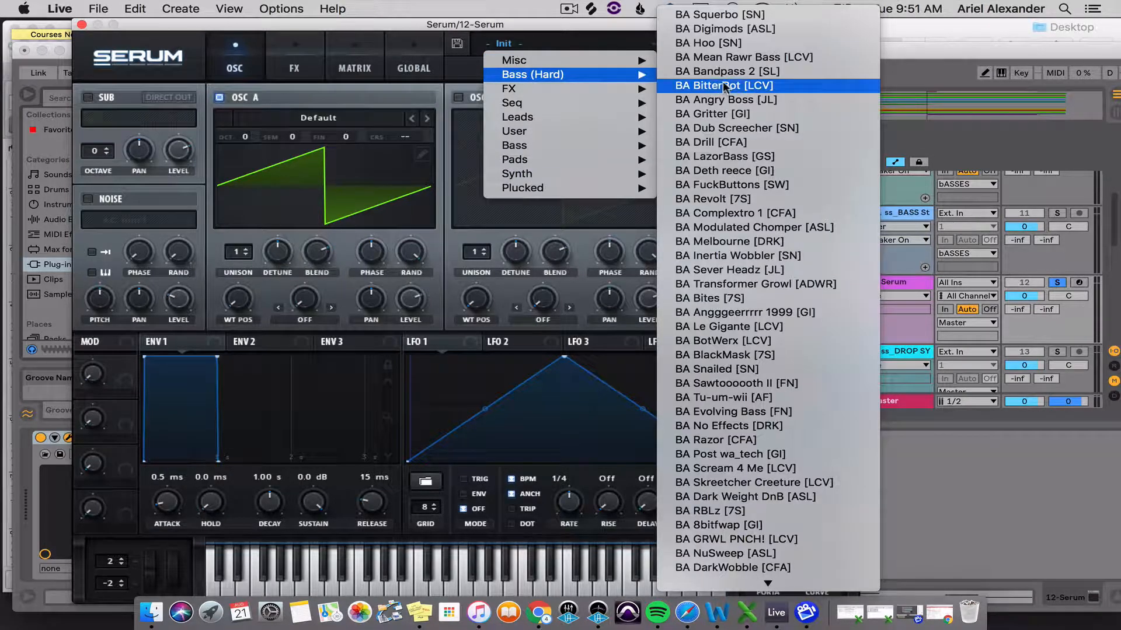
click(709, 172)
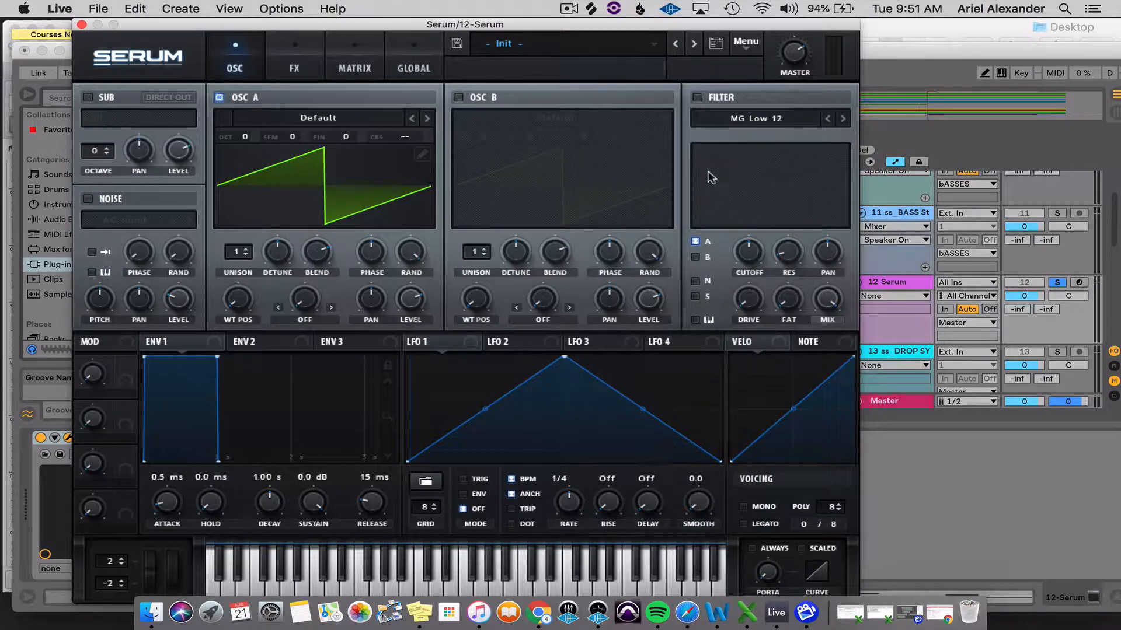
click(82, 25)
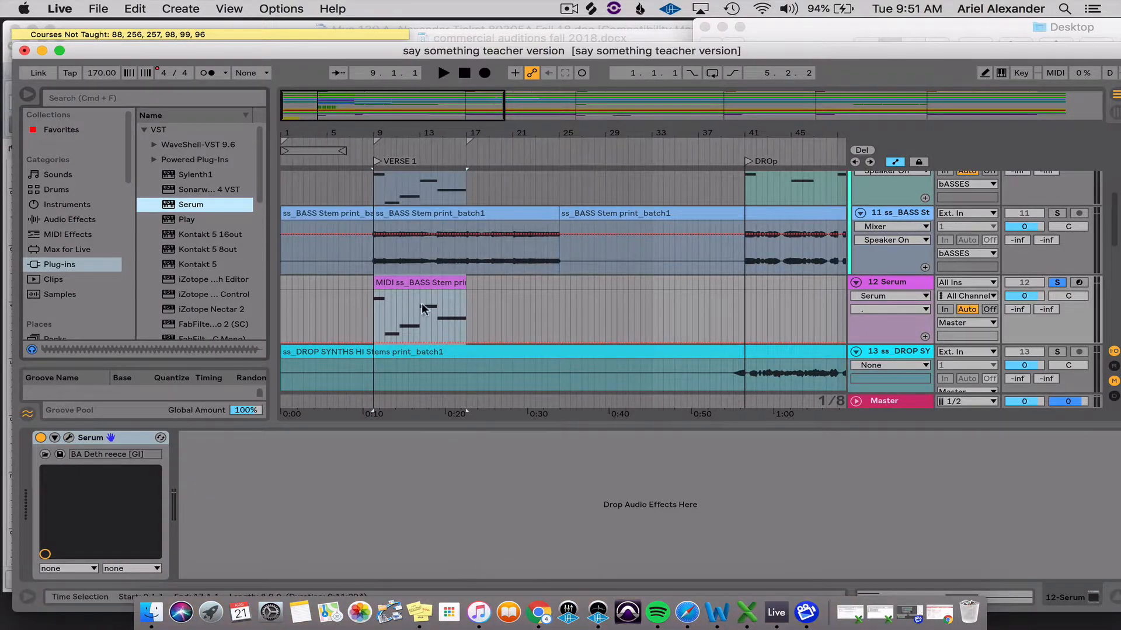
- Audition the VERSE 1 bass clip through Serum and set the playback position just before the clip
click(412, 283)
key(space)
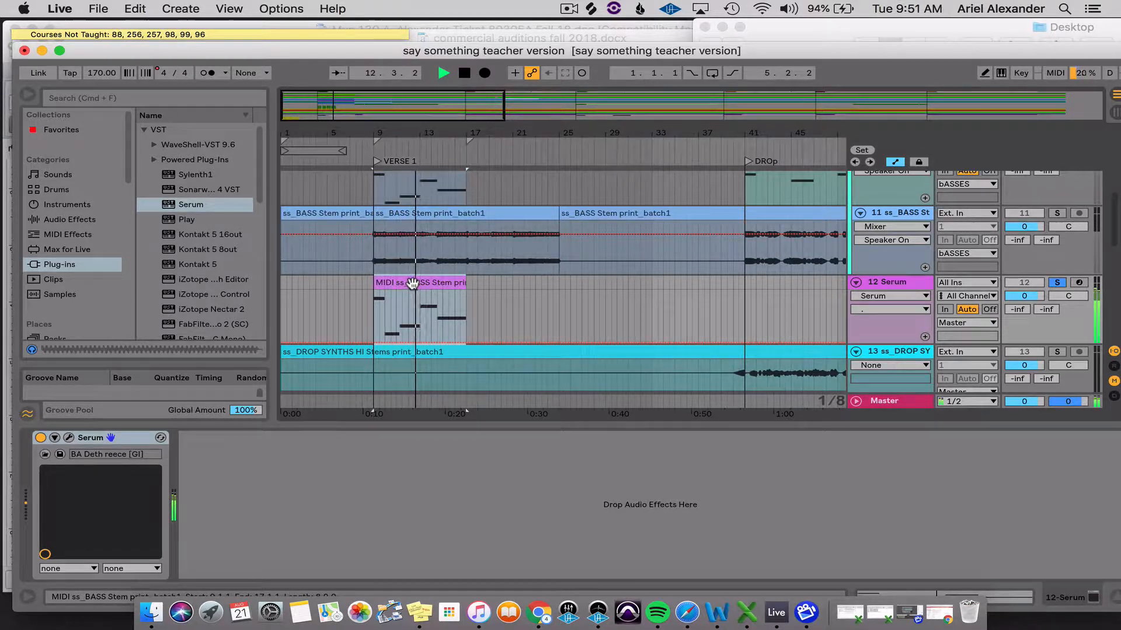
key(space)
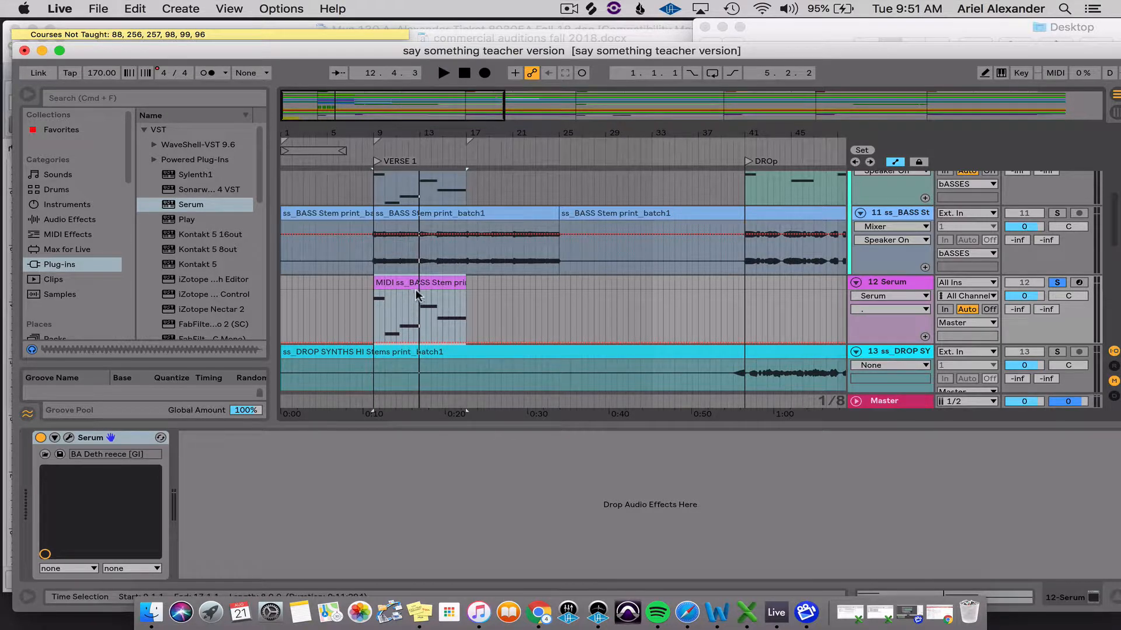
key(space)
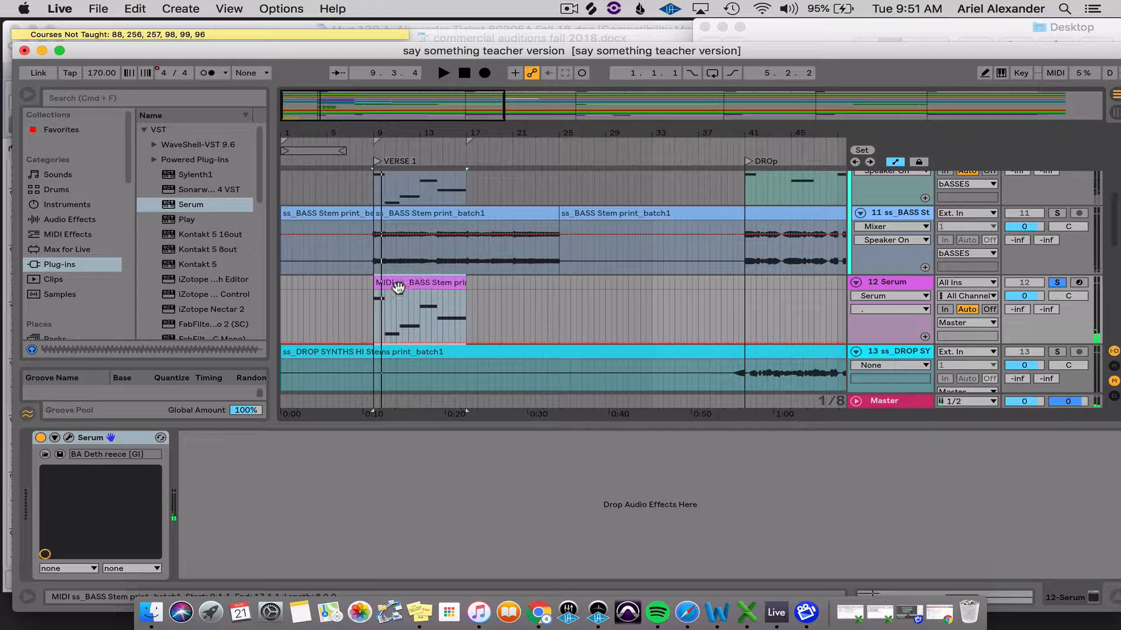
click(369, 284)
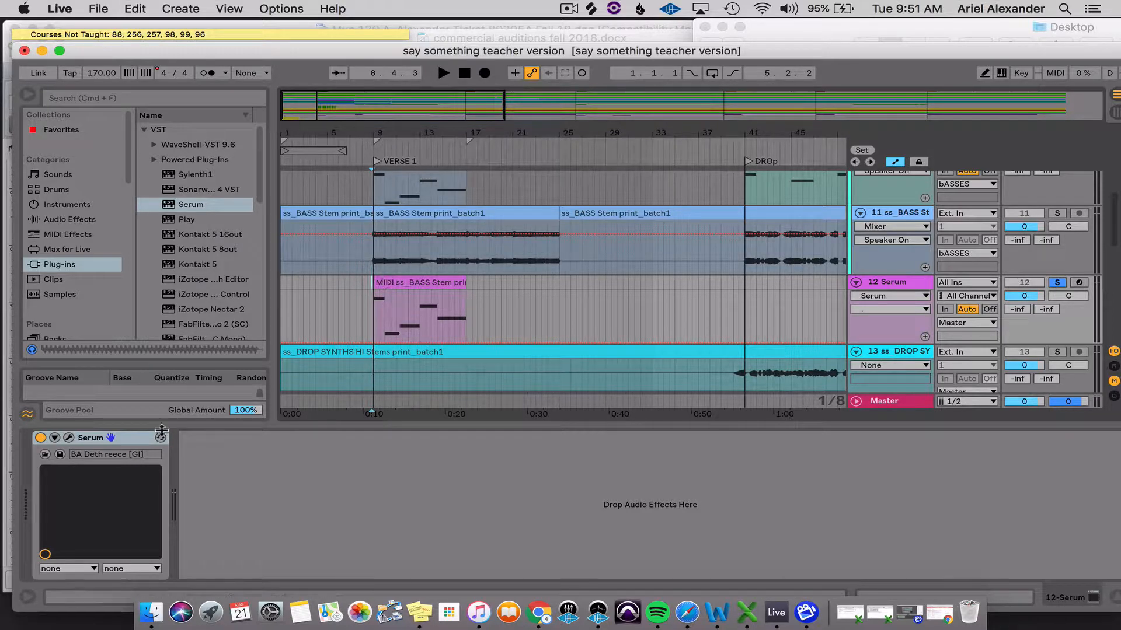
- Group Serum into an Instrument Rack and show the rack's chain list
click(139, 441)
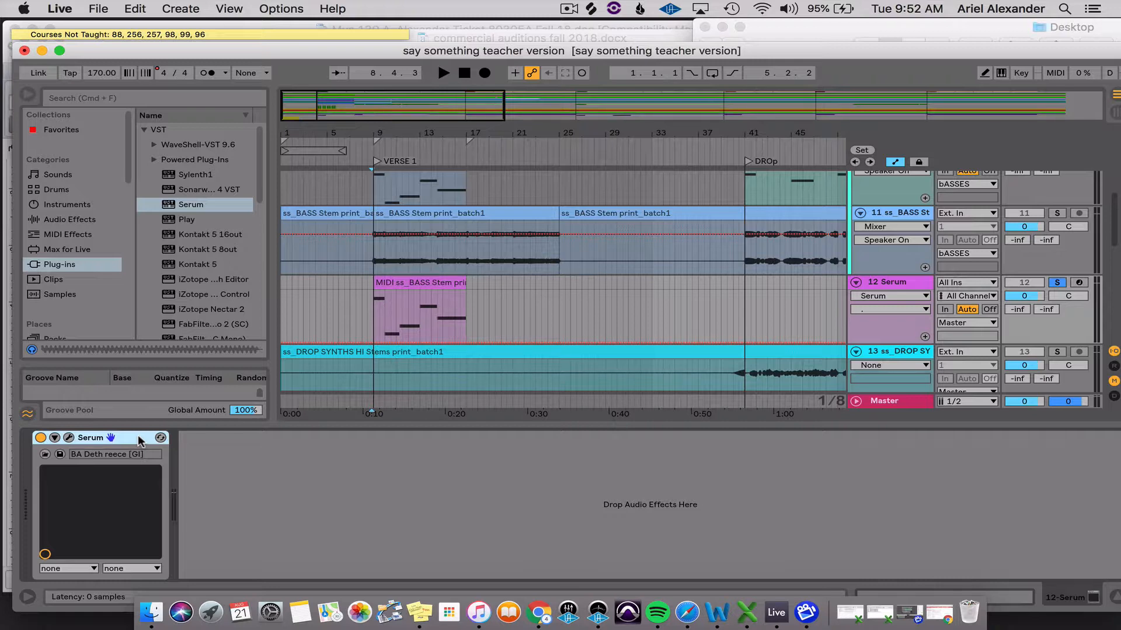
key(super+g)
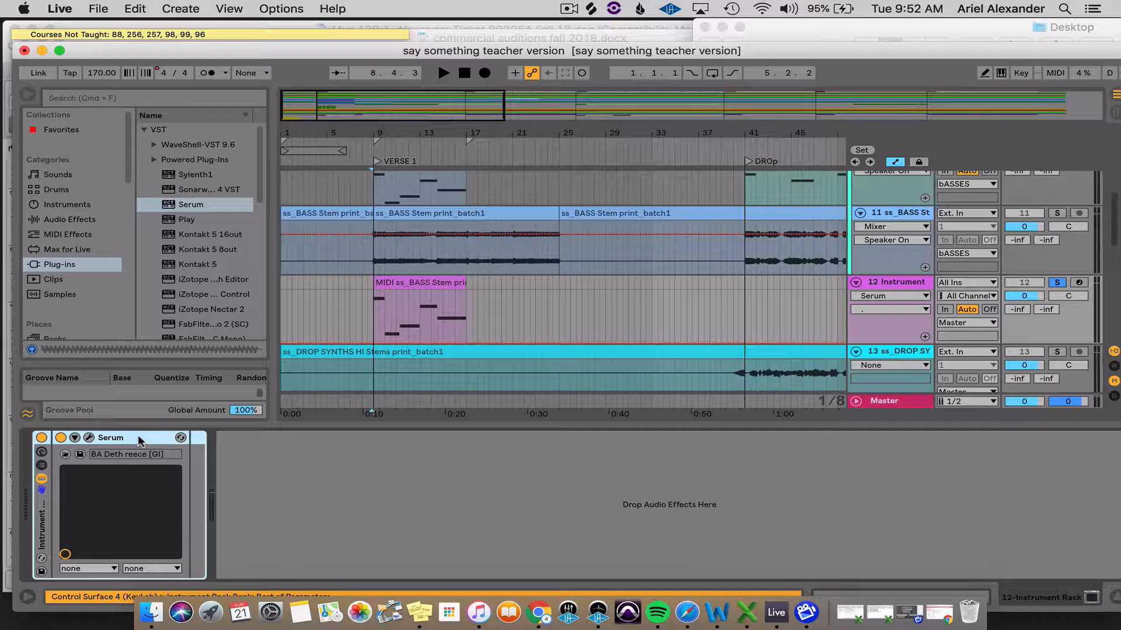
click(42, 467)
click(82, 517)
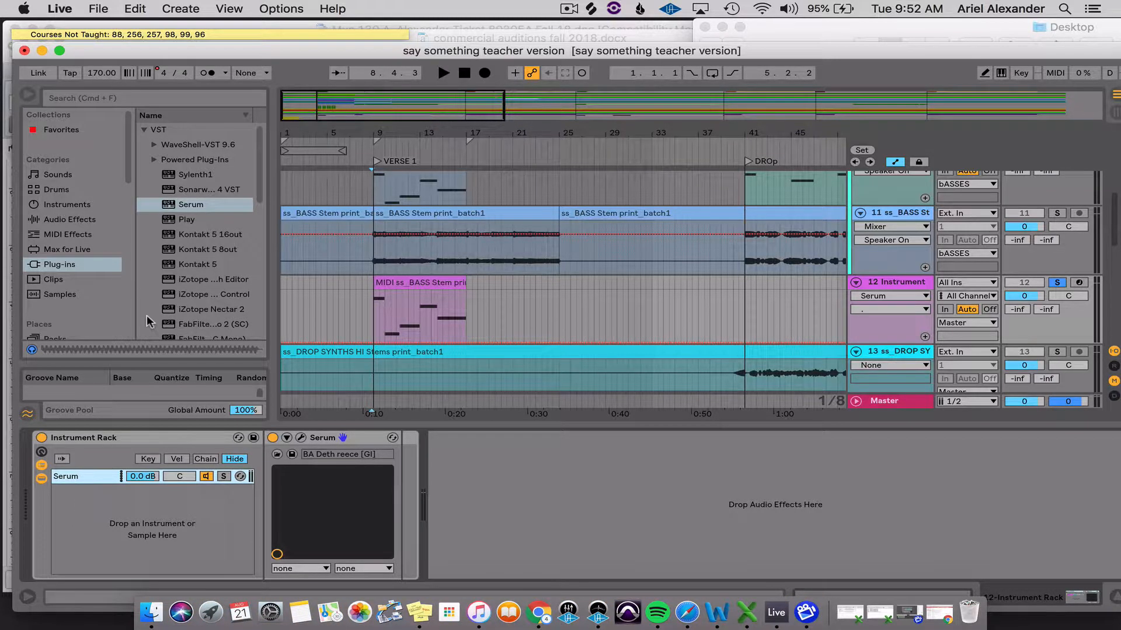
- Add the Operator bass preset Organ Bass.adv to the Instrument Rack as a second chain beneath Serum
click(71, 202)
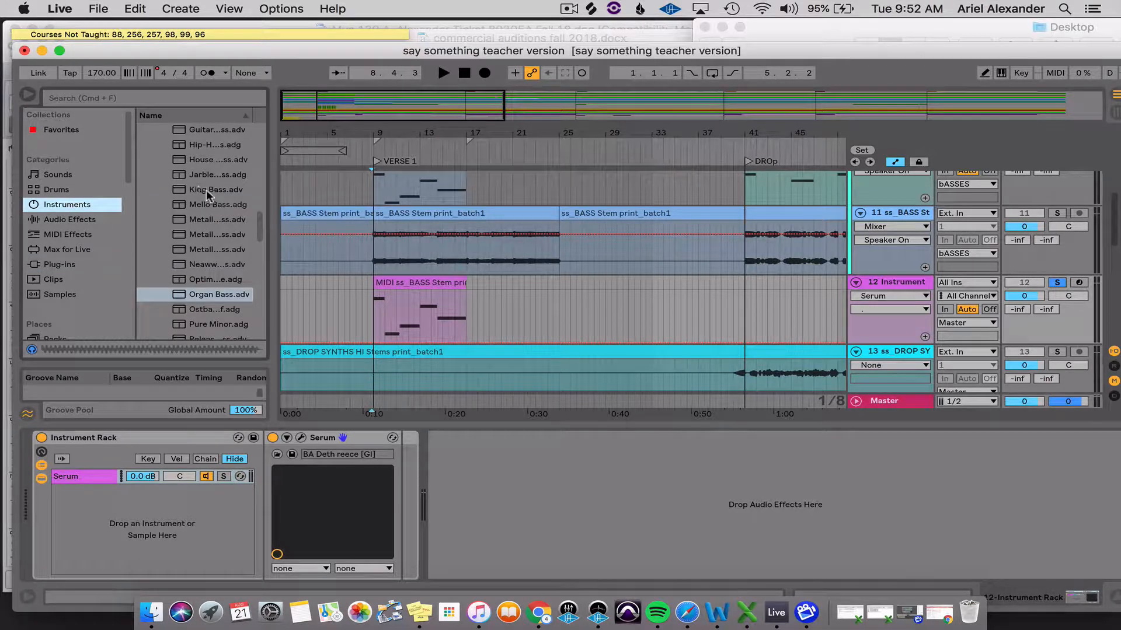
scroll(205, 194, up, 8)
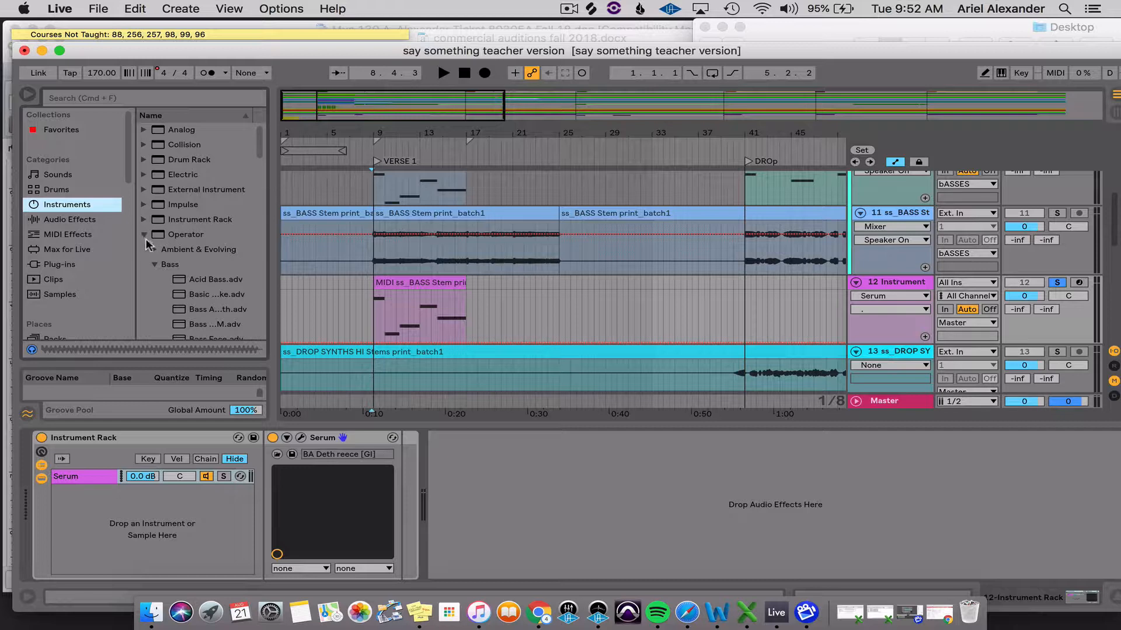
click(147, 240)
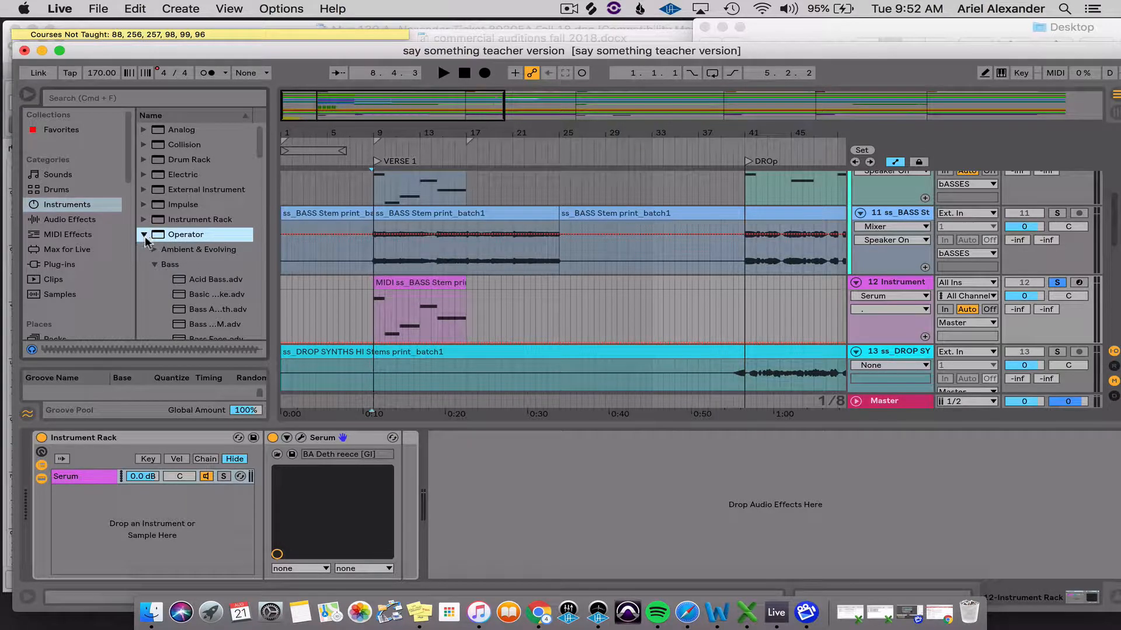
scroll(210, 300, down, 6)
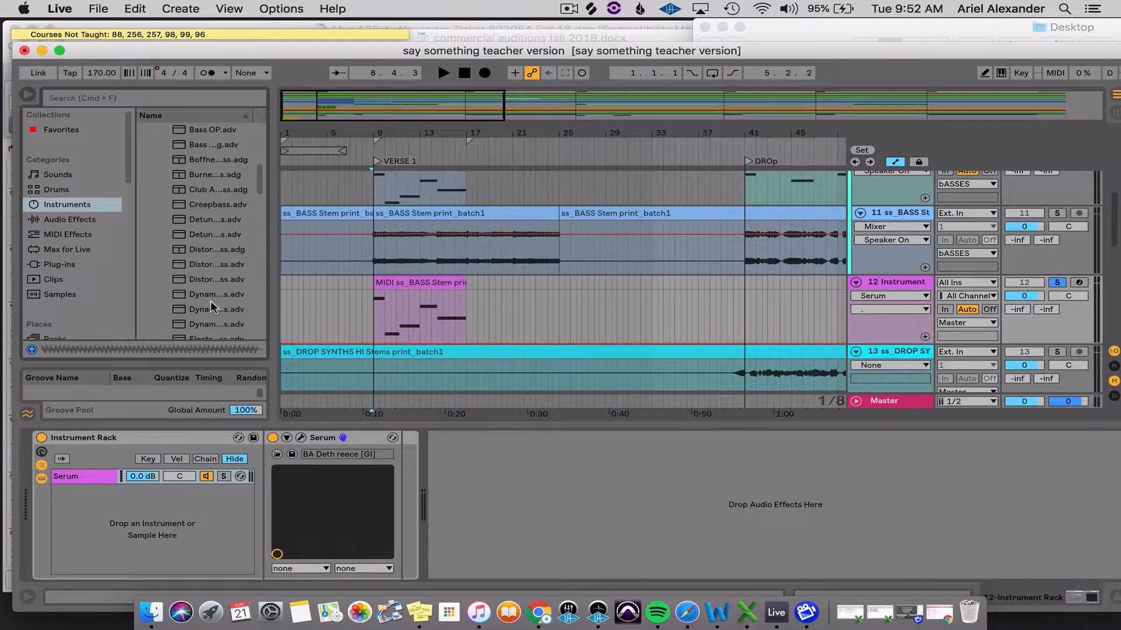
scroll(211, 307, down, 10)
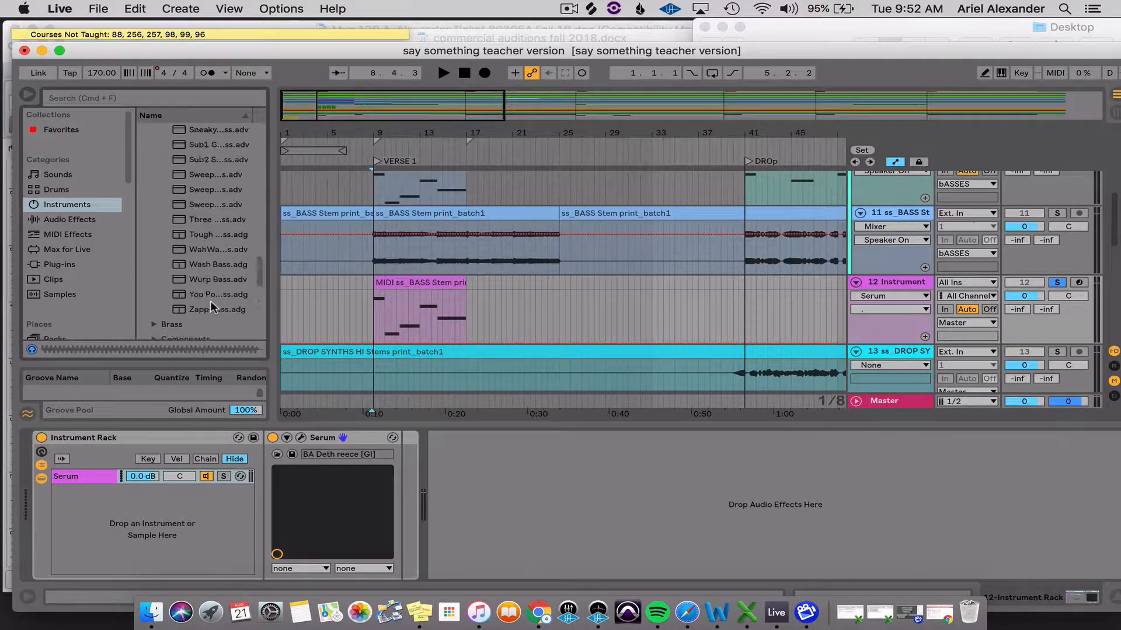
scroll(212, 308, up, 8)
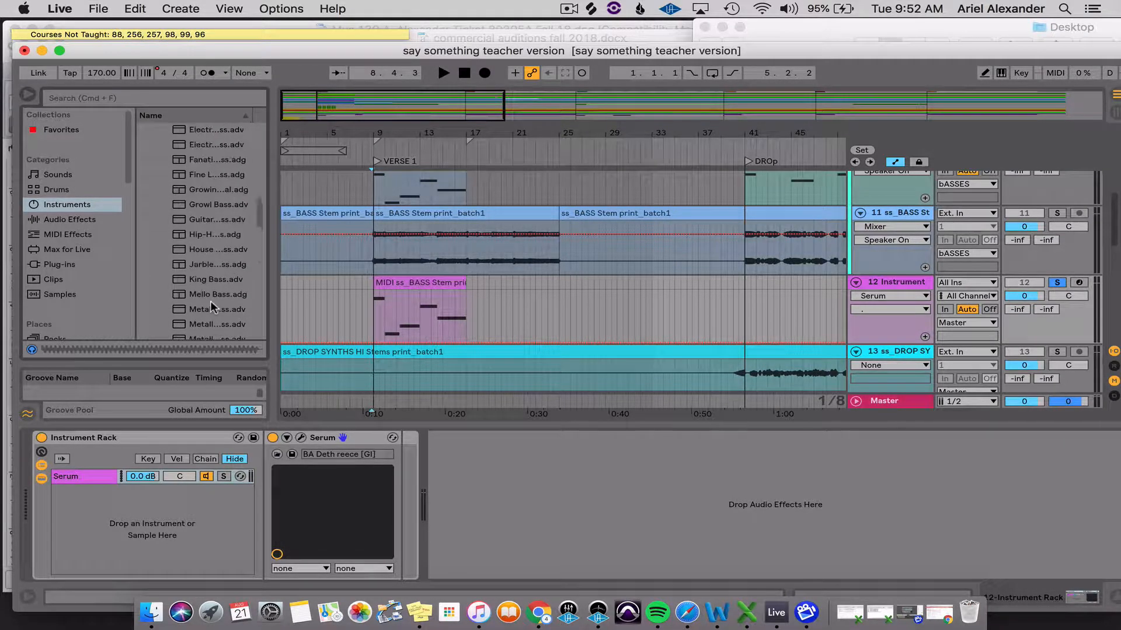
scroll(211, 308, down, 3)
click(211, 308)
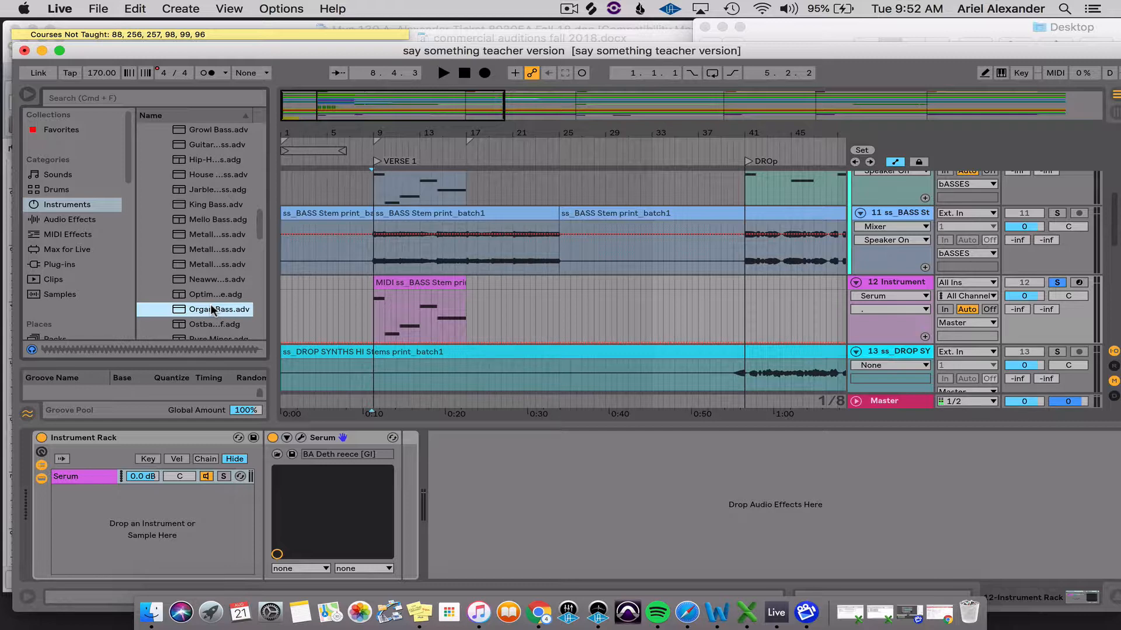
drag(213, 310, 117, 513)
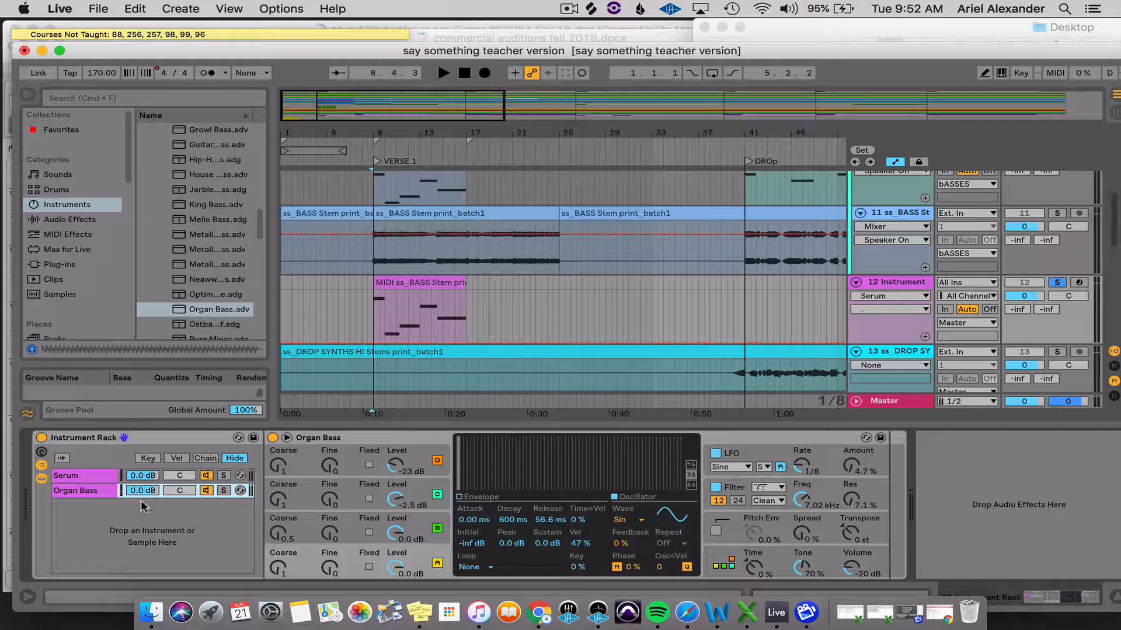
- Play the layered bass and balance the rack chains, setting Serum to 0.4 dB and Organ Bass to -6.0 dB
key(space)
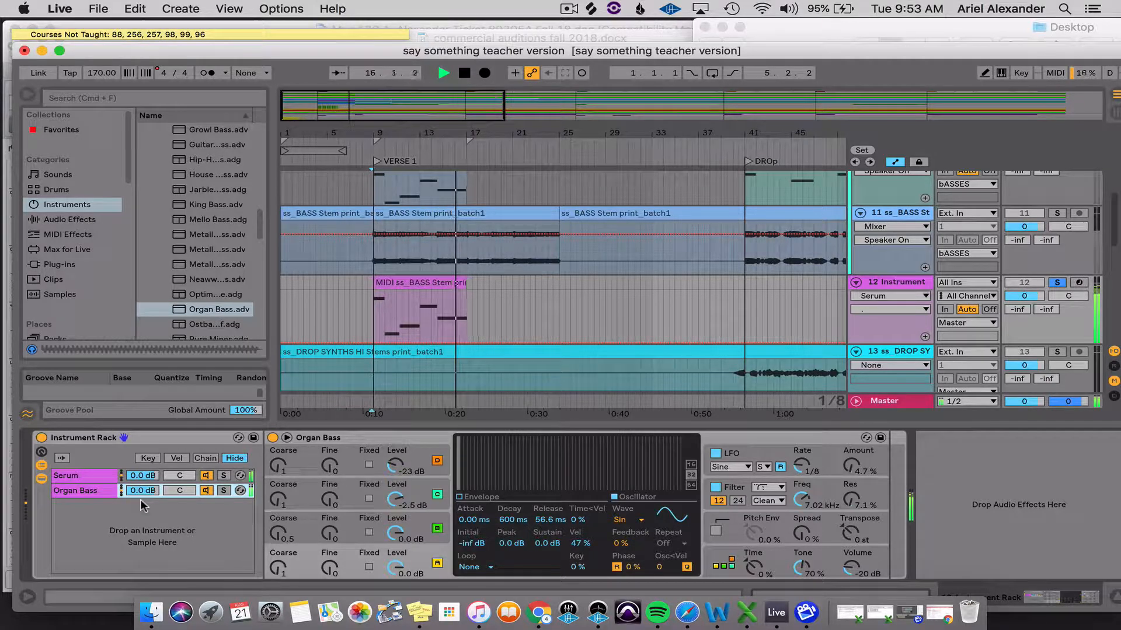
key(space)
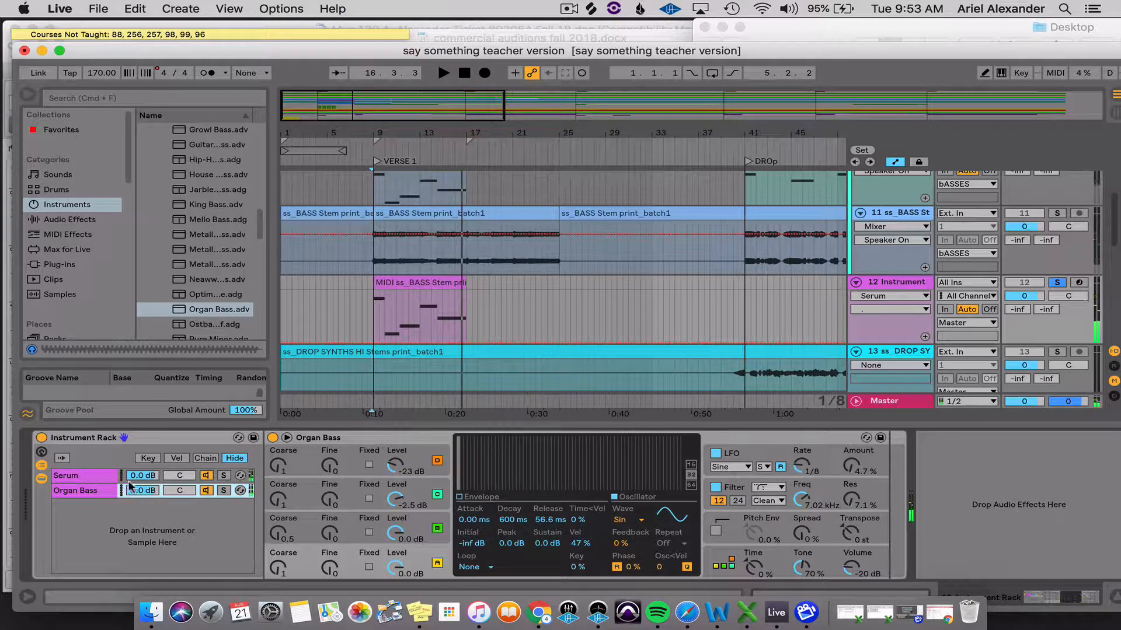
click(128, 475)
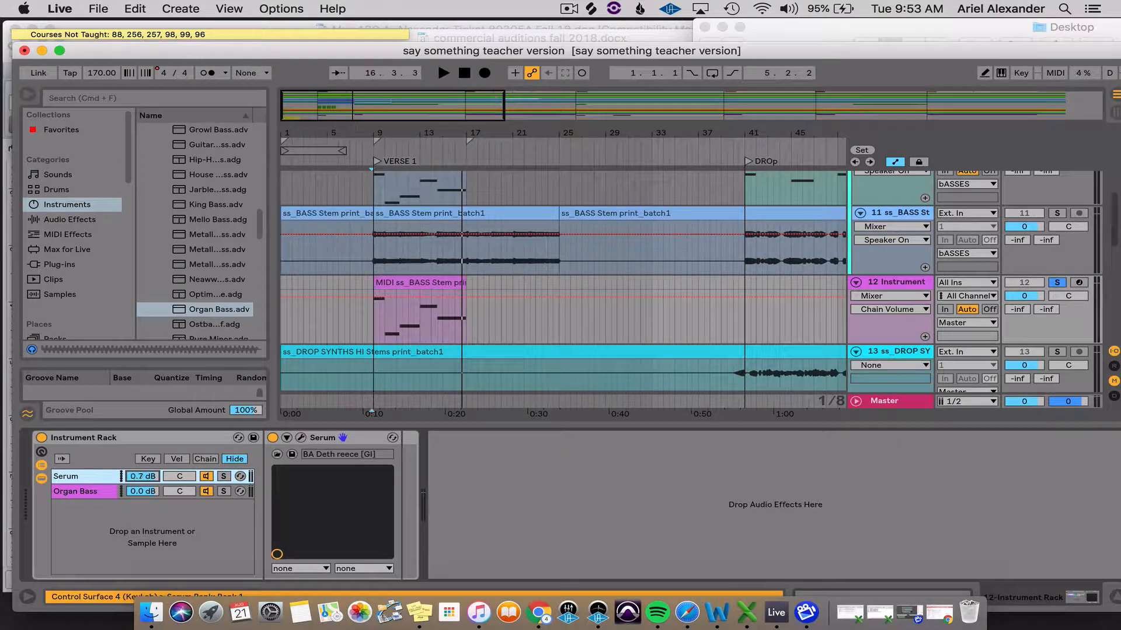
drag(135, 477, 136, 478)
click(136, 490)
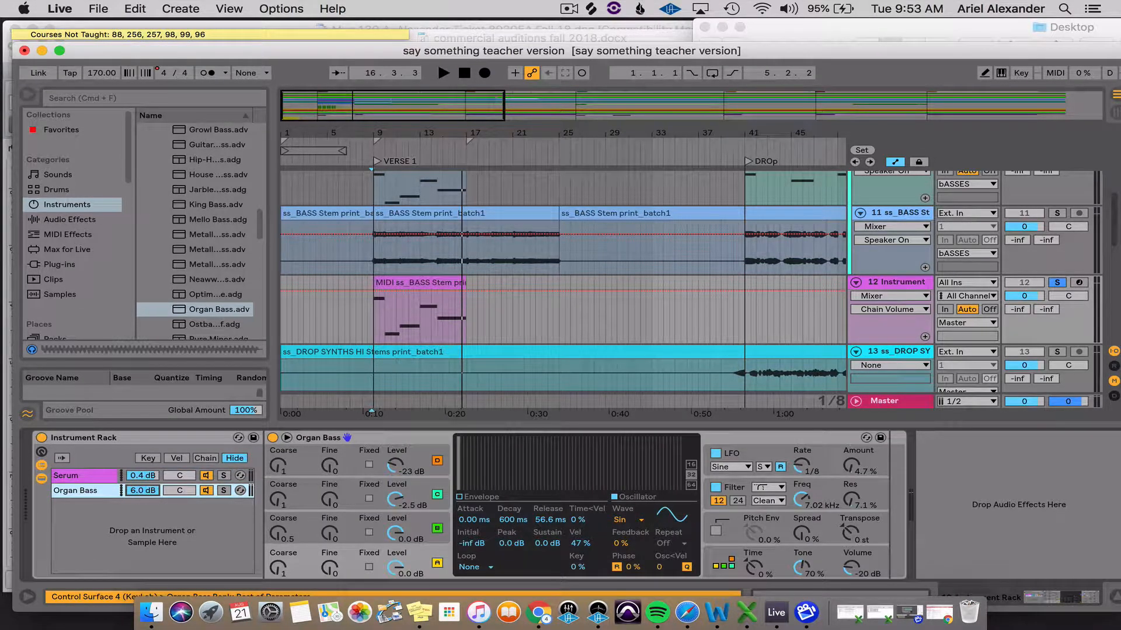
mouse_move(143, 490)
mouse_down()
mouse_move(143, 505)
mouse_move(143, 494)
mouse_up()
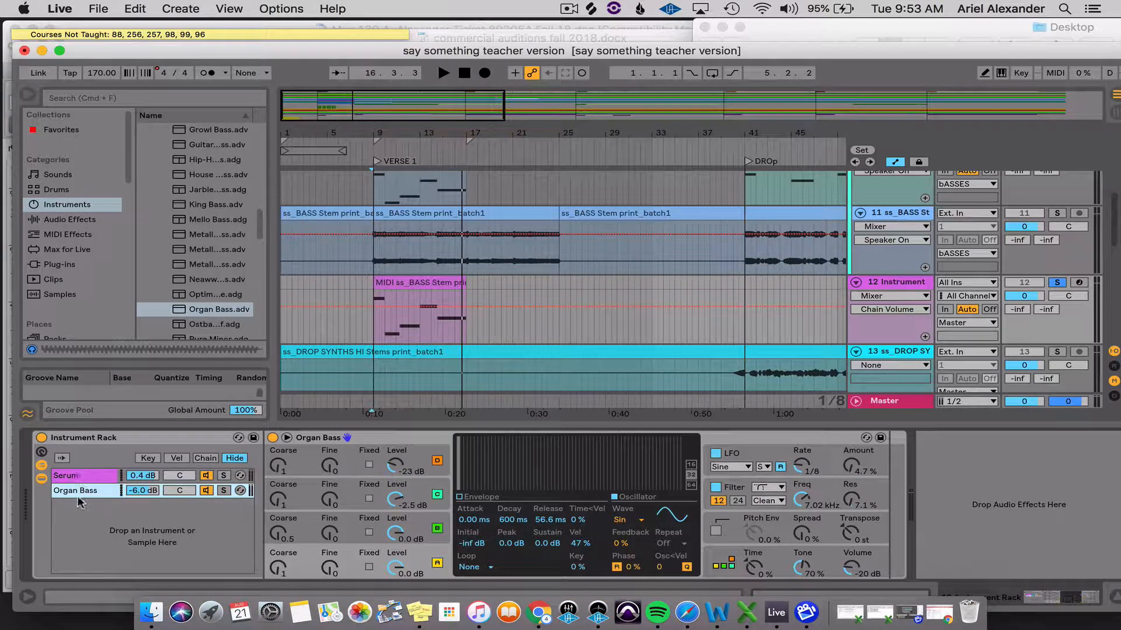
- View the Serum and Organ Bass chains' devices in turn, and display the rack's key zones
click(79, 476)
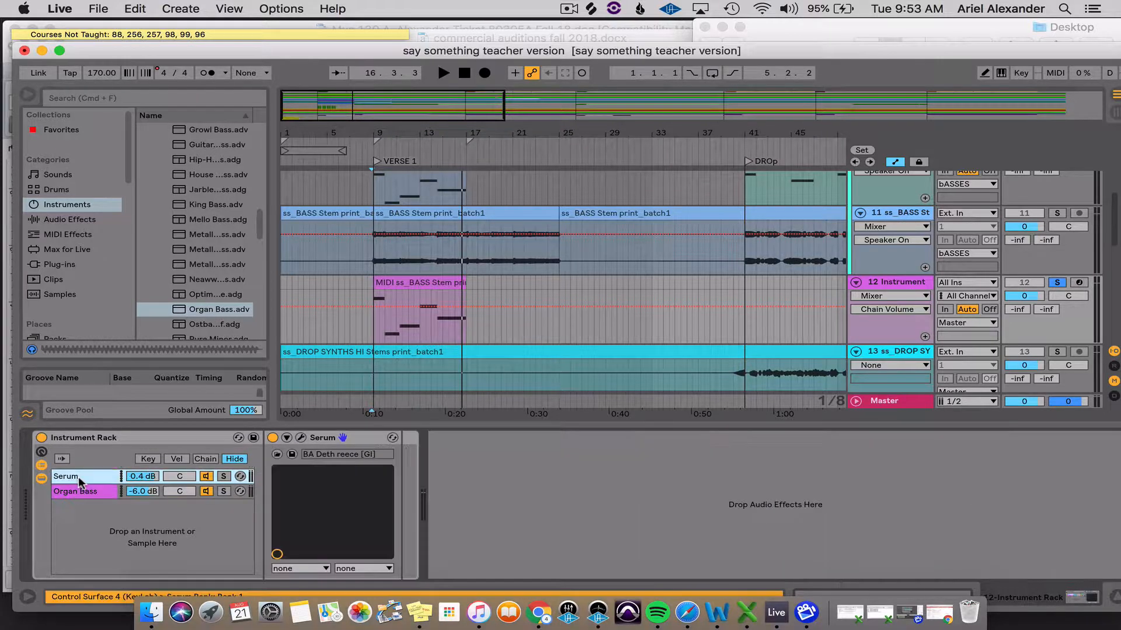
click(83, 493)
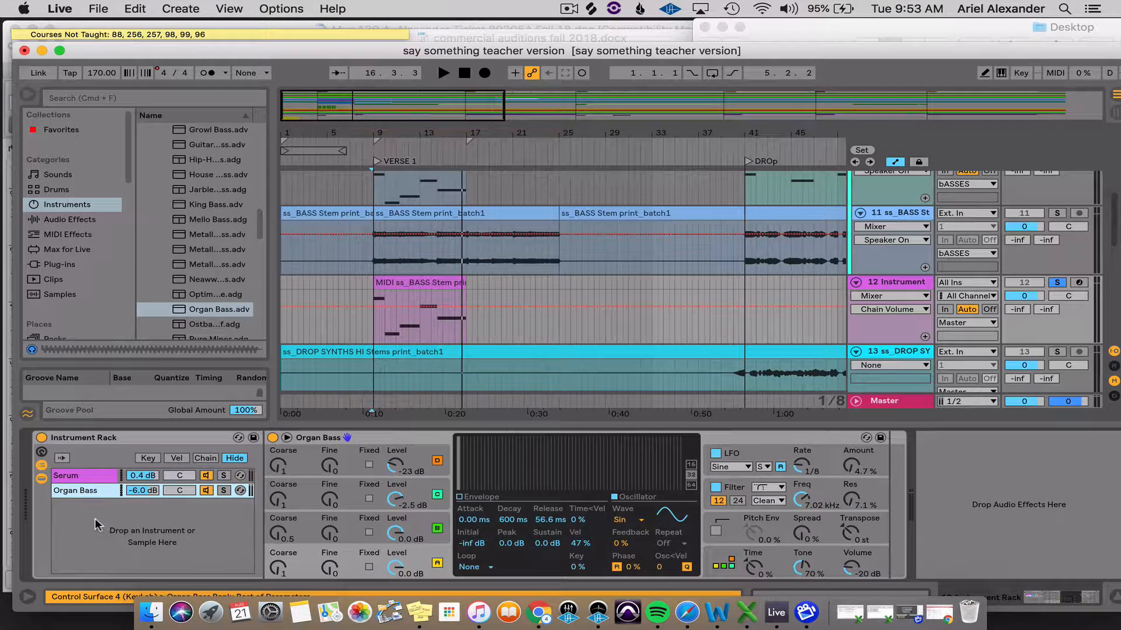
click(146, 459)
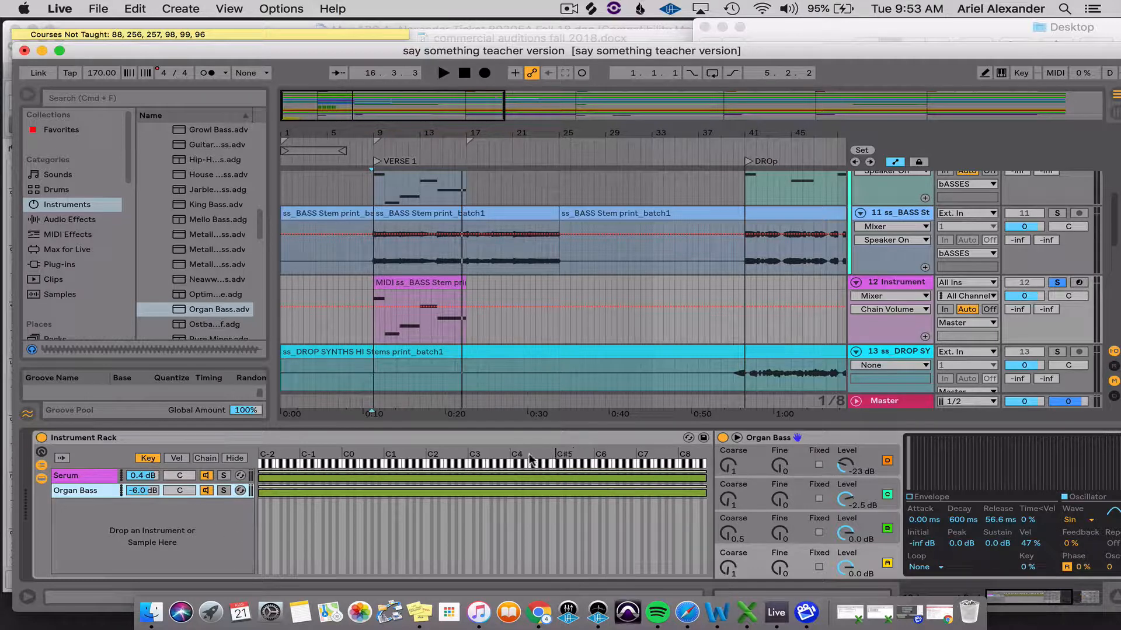
- Play the layered bass and shorten the Organ Bass chain's key zone so its upper limit sits at about C1
key(space)
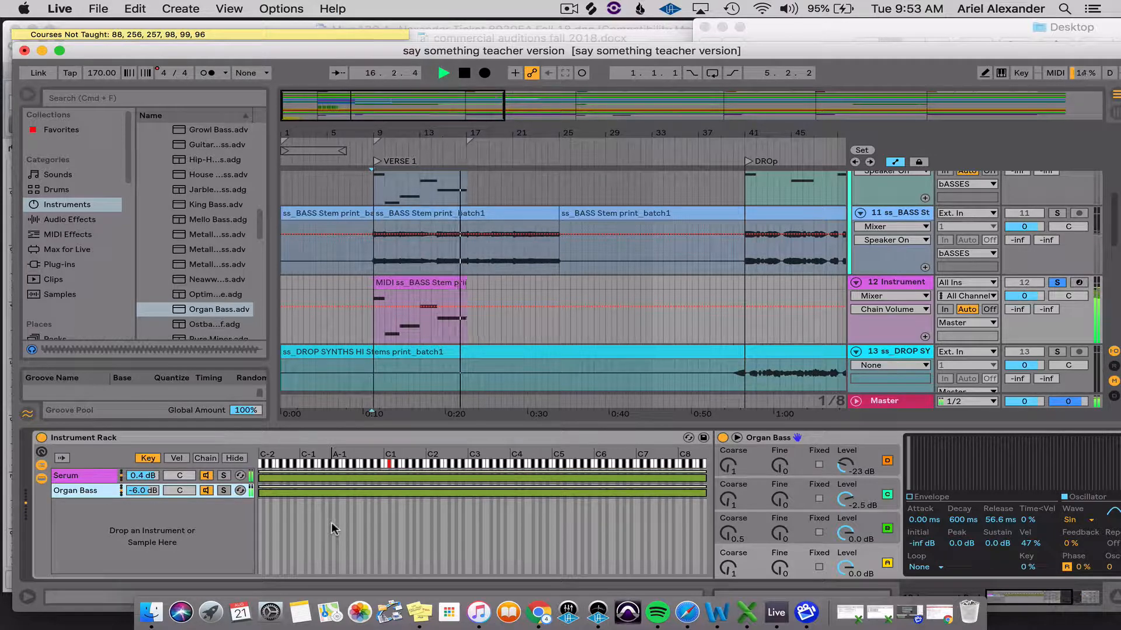
key(space)
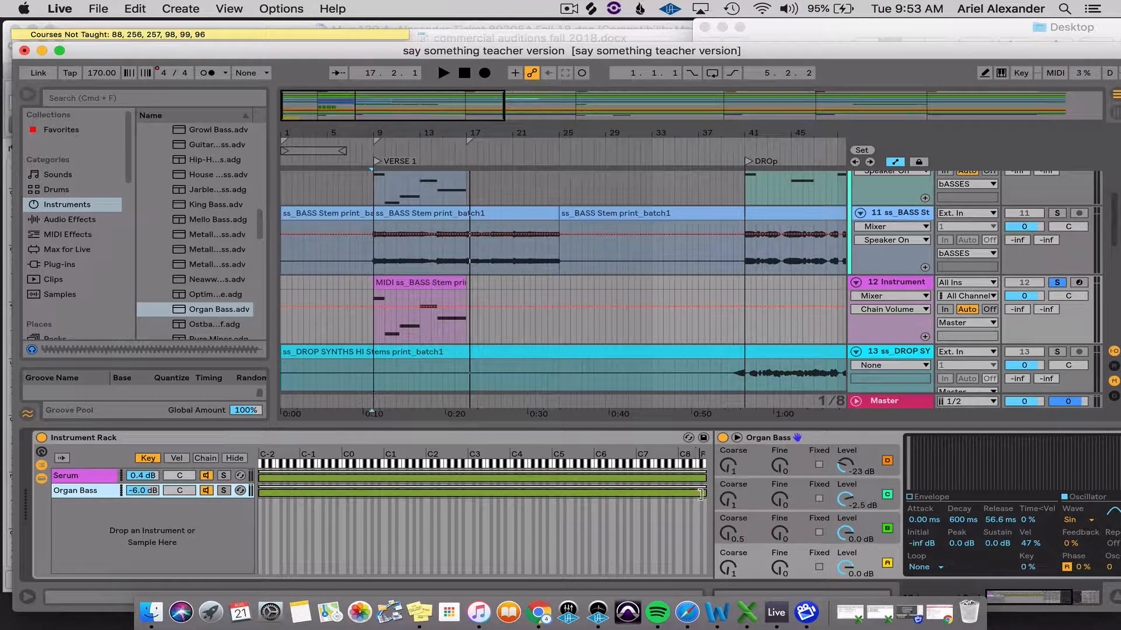
drag(701, 494, 388, 494)
key(space)
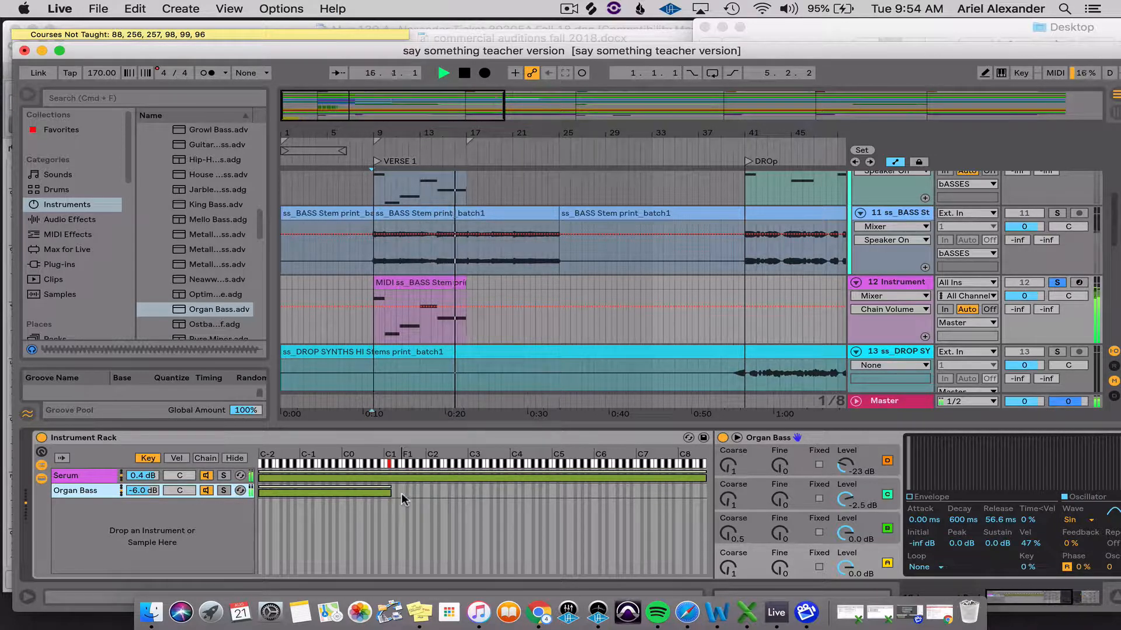
key(space)
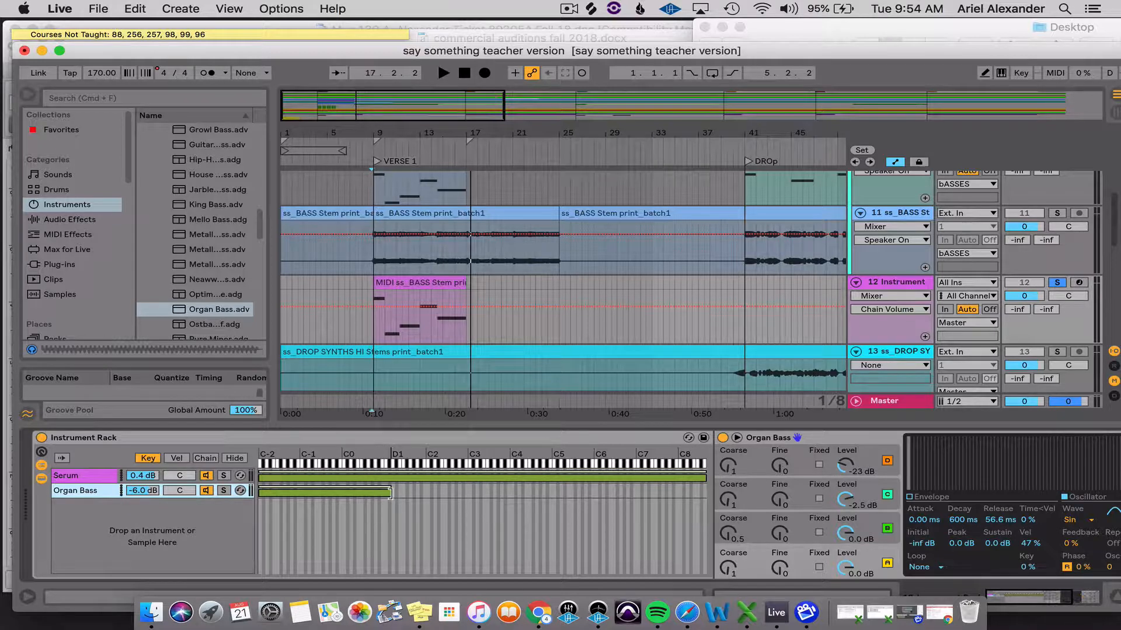
- Audition the layered bass, and solo the original bass stem on track 11 as well to play both together
key(space)
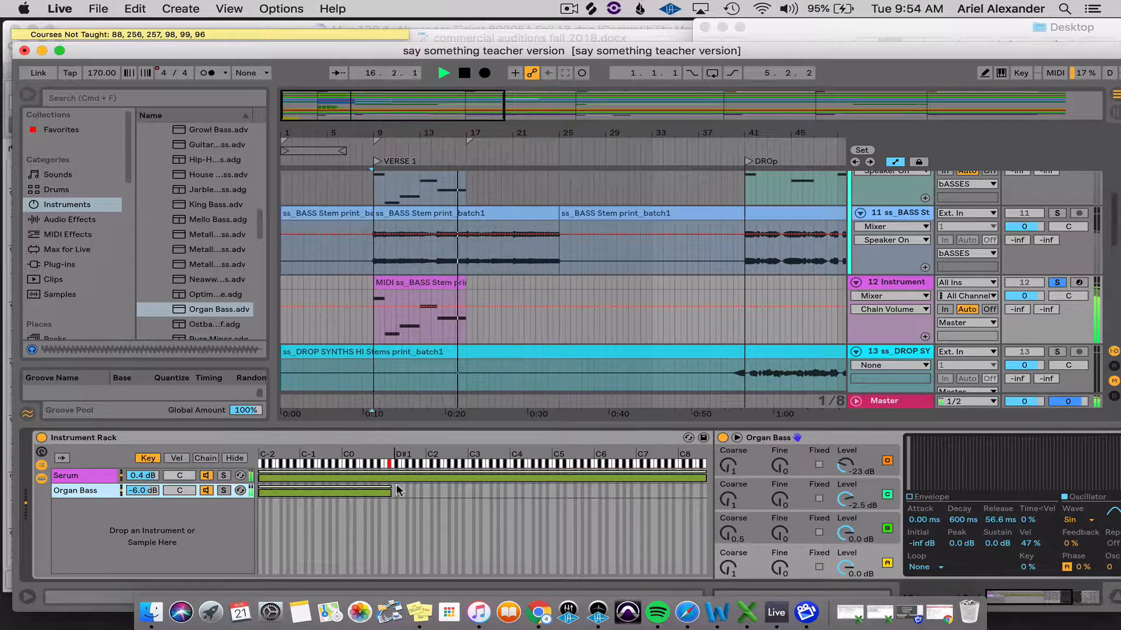
key(space)
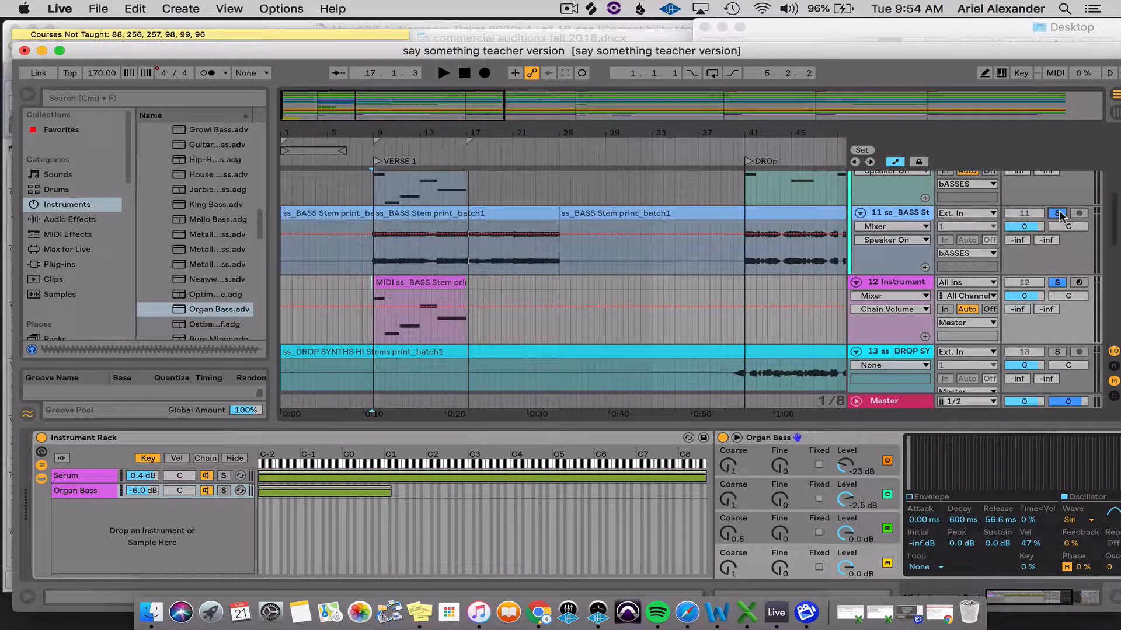
key(space)
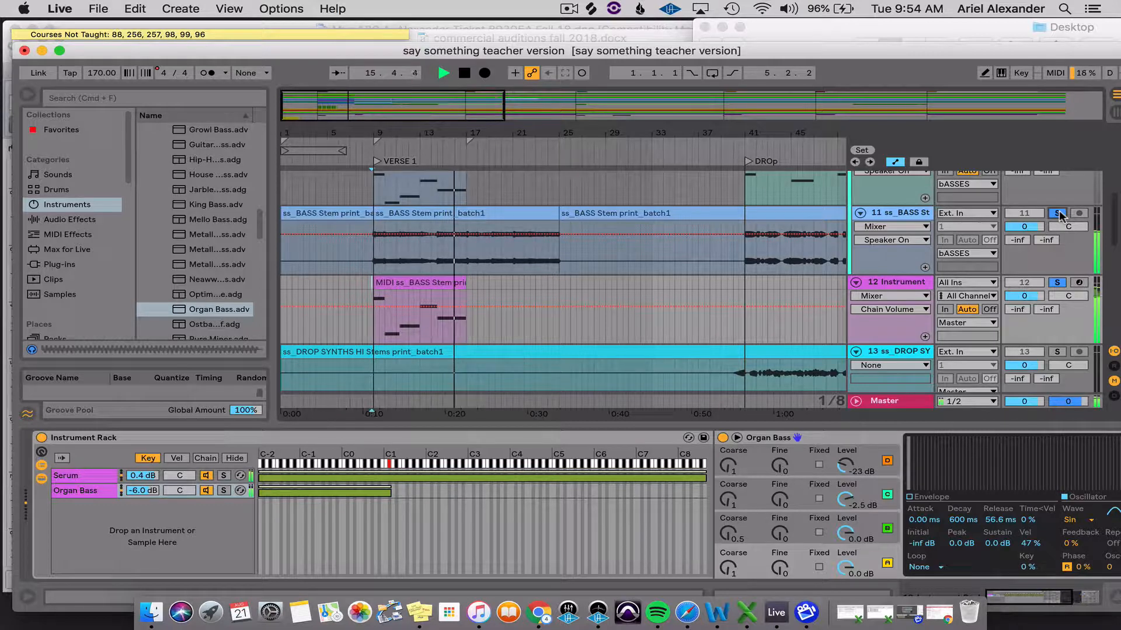
key(space)
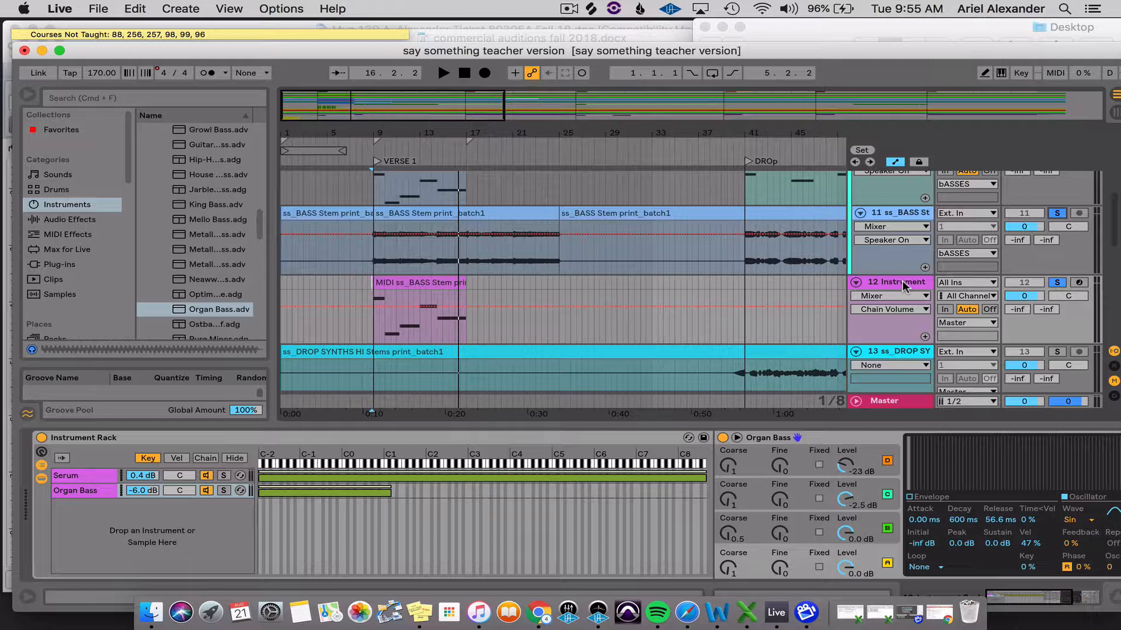
- Open the Instrument Rack track's Verse 1 MIDI bass clip for note editing and reposition the Live window directly beneath the menu bar
click(414, 284)
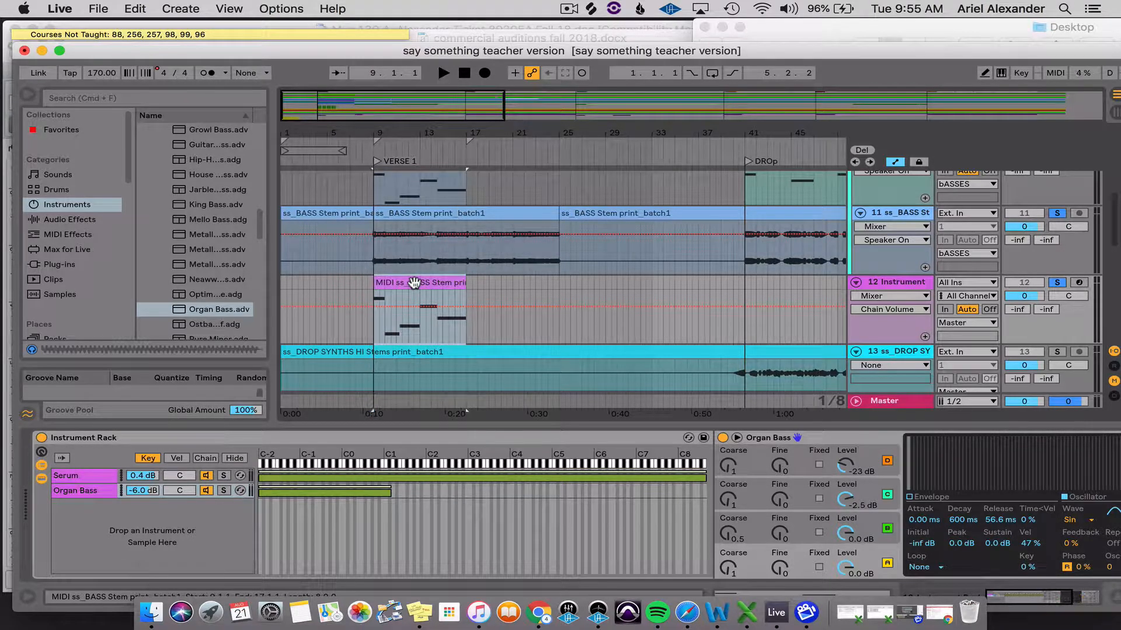
double_click(414, 284)
key(space)
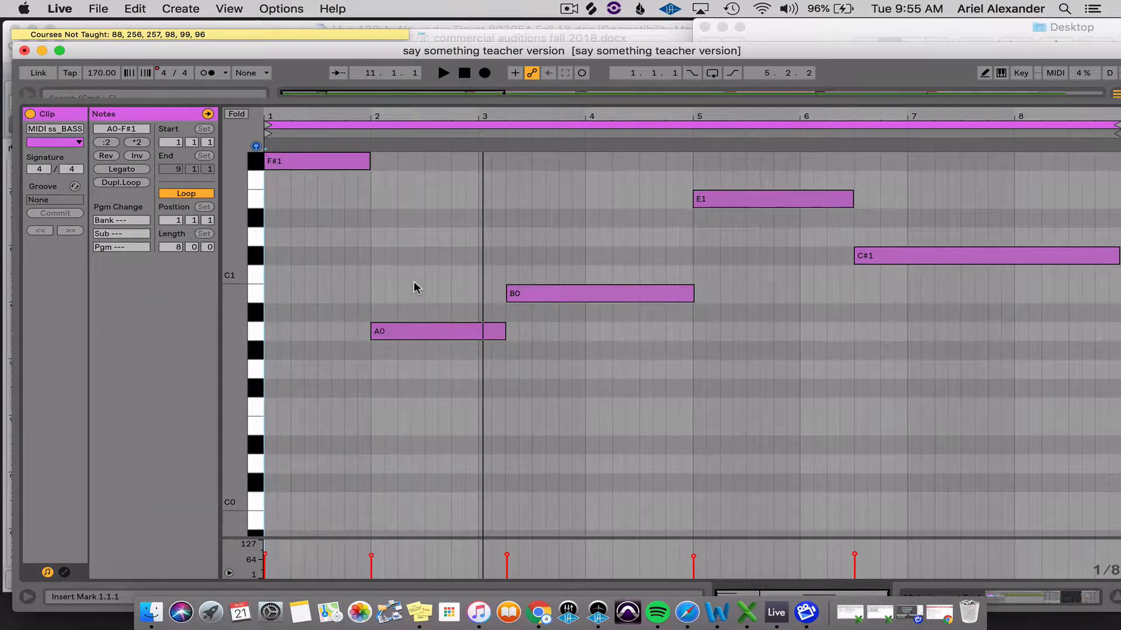
drag(552, 47, 552, 45)
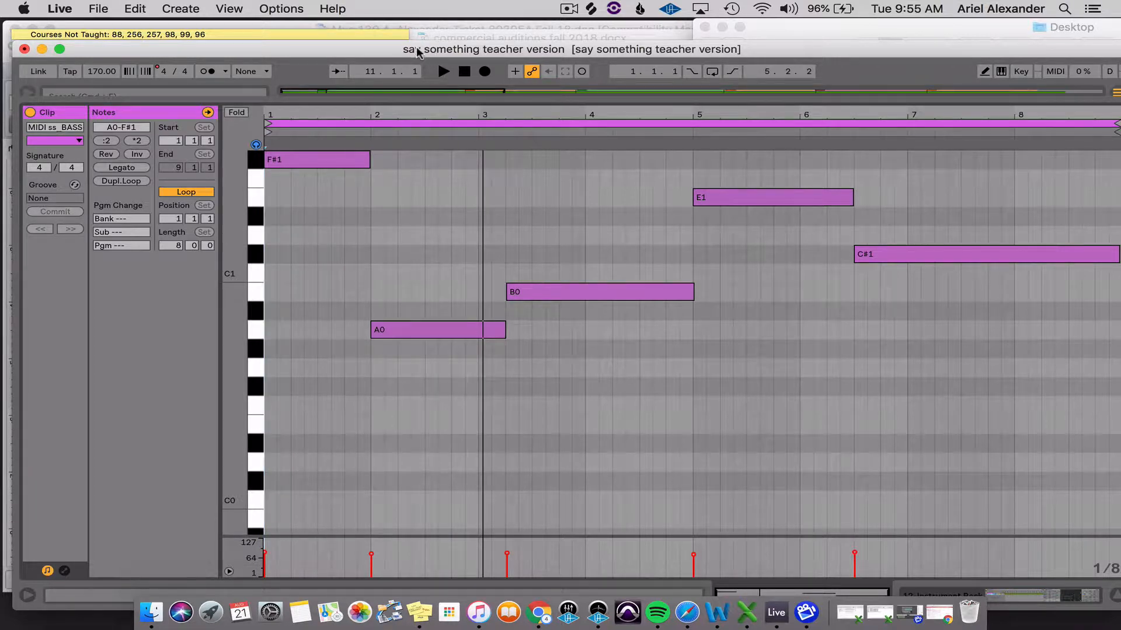
drag(832, 45, 787, 22)
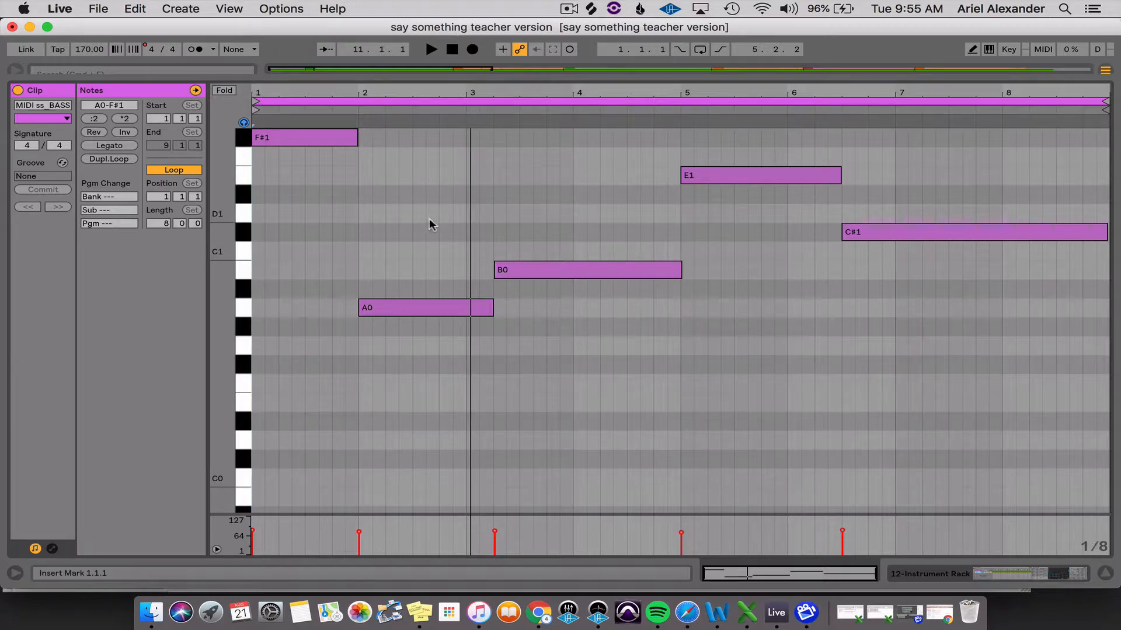
scroll(275, 216, up, 1)
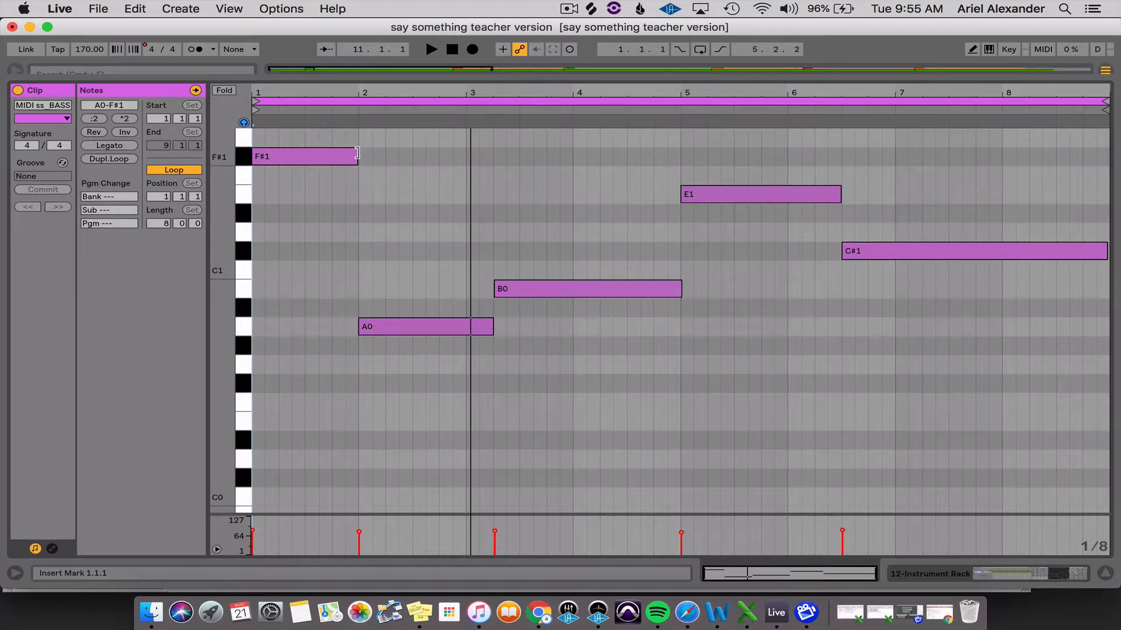
- Shorten the opening F#1 note to end at 1.2.3 and add short F#1 notes at 1.3.1, 1.4.1 and 1.4.3
drag(357, 154, 292, 154)
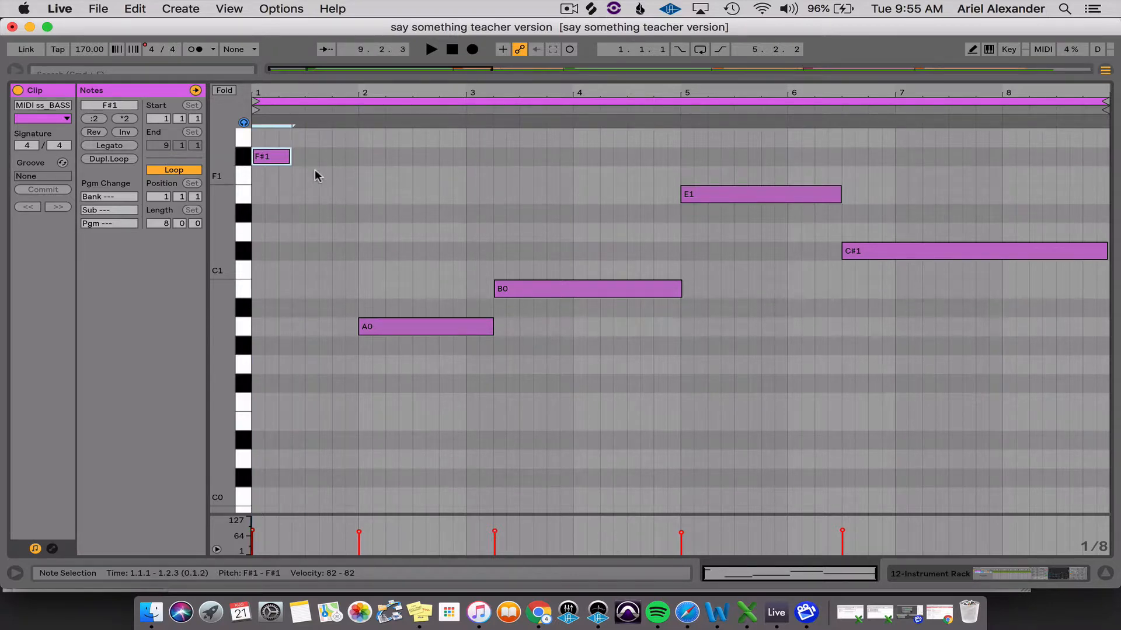
key(space)
key(space)
double_click(312, 158)
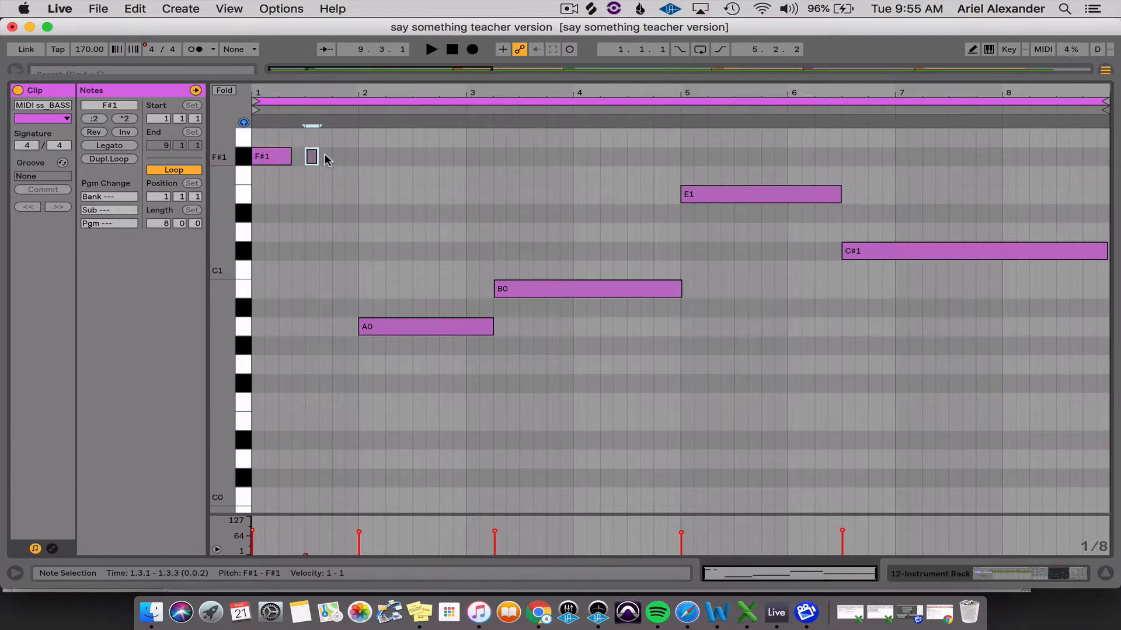
double_click(338, 156)
double_click(352, 158)
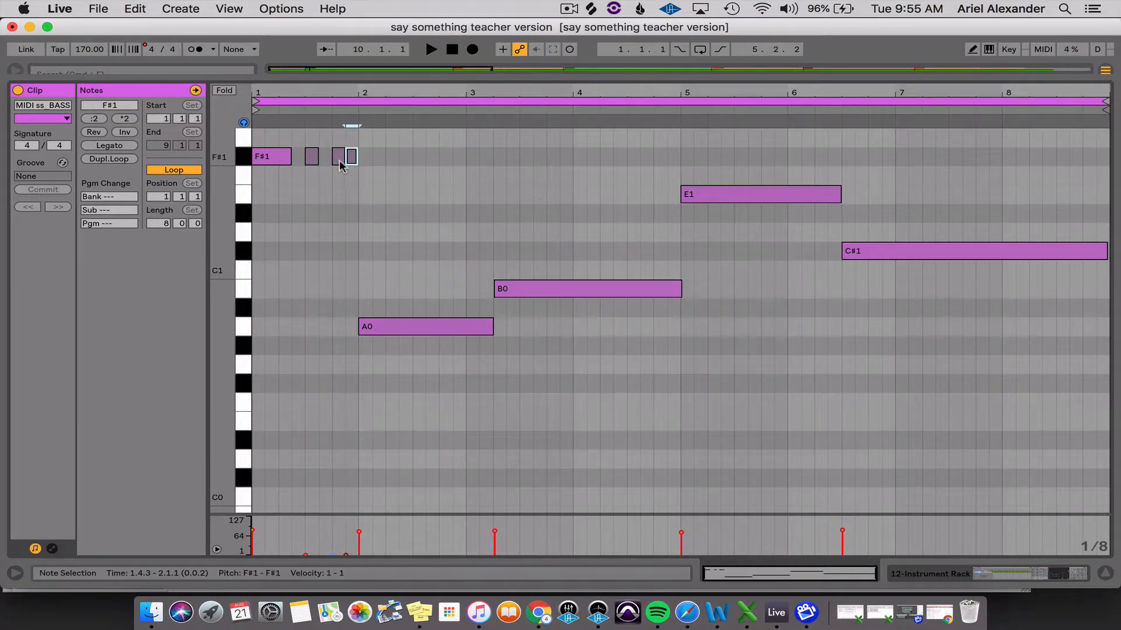
- Raise the velocities of the three added F#1 notes, giving the last one 26, and play the new rhythm
mouse_move(306, 557)
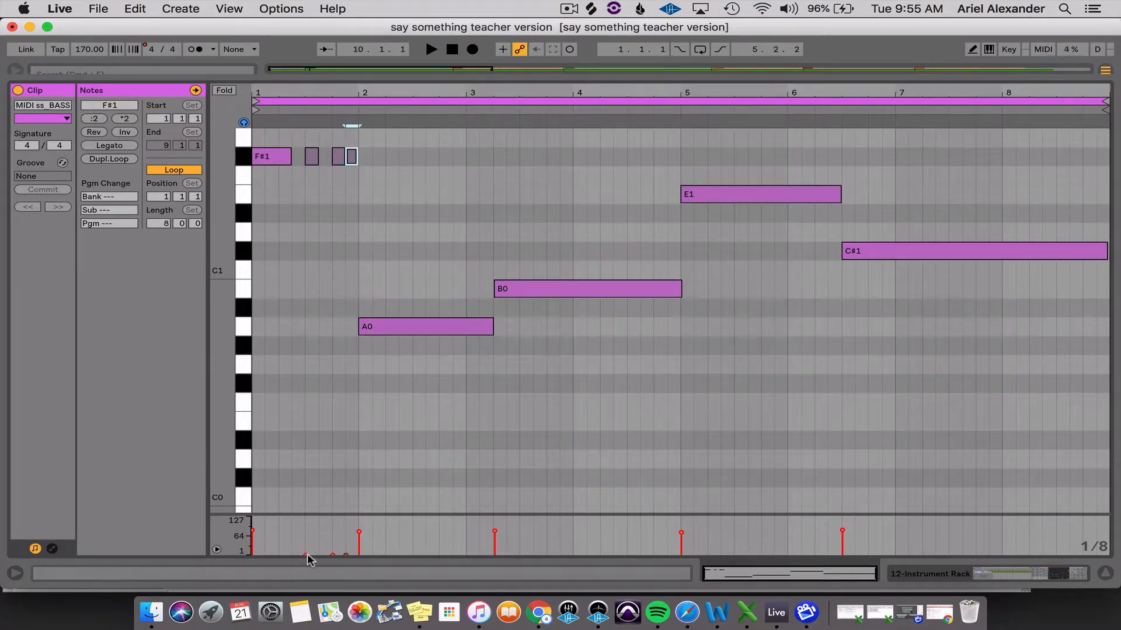
mouse_move(306, 558)
mouse_down()
mouse_move(305, 547)
mouse_move(319, 562)
mouse_move(333, 542)
mouse_move(347, 557)
mouse_up()
key(space)
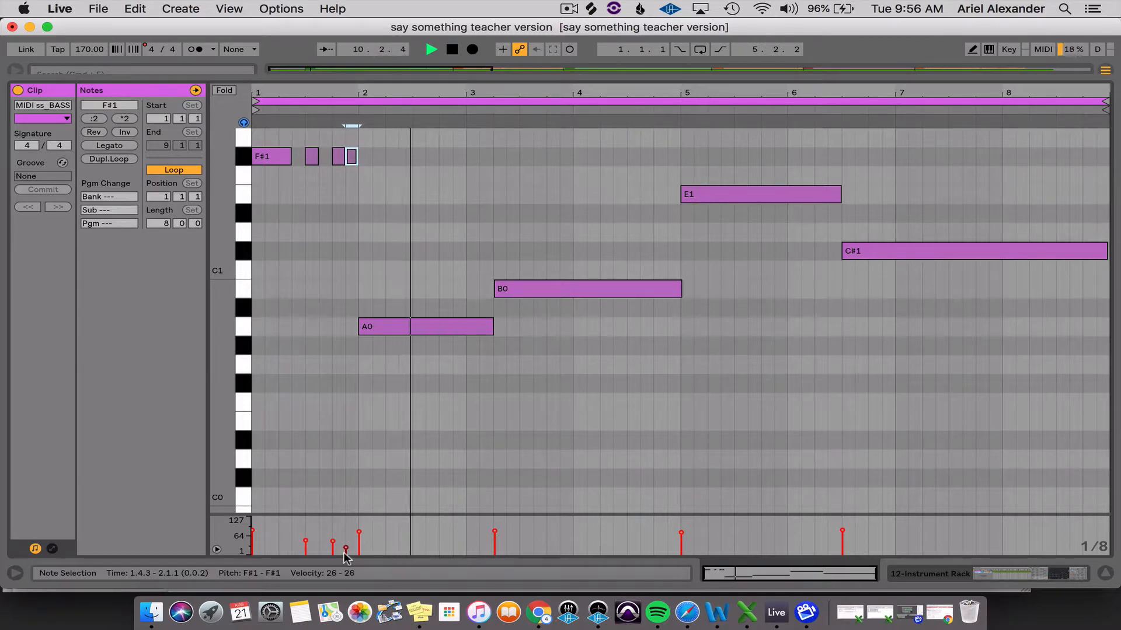
key(space)
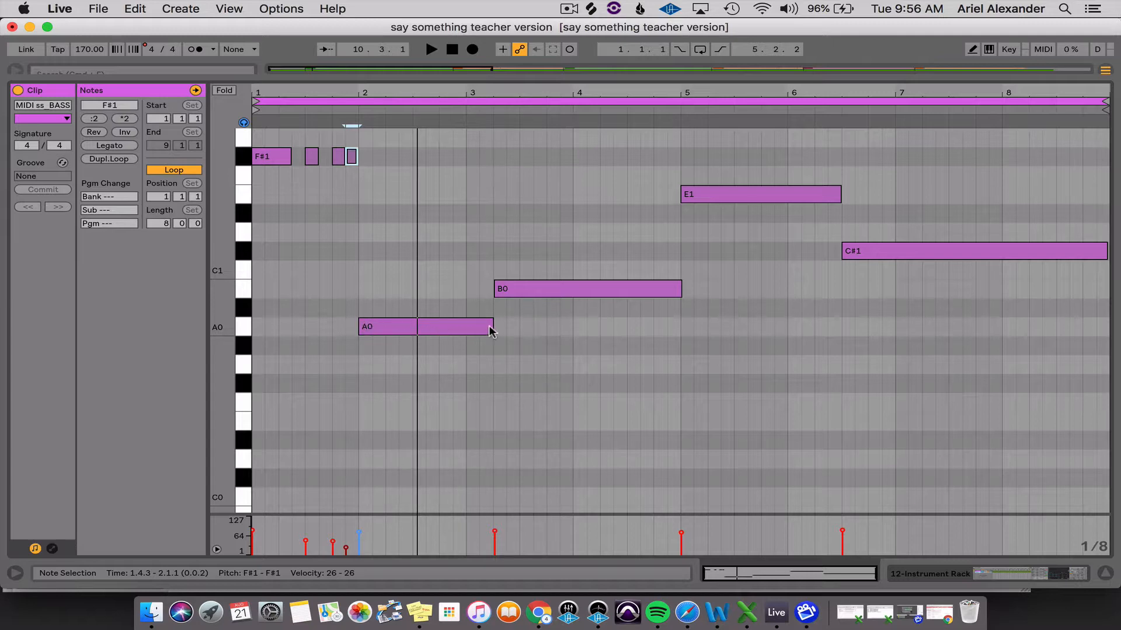
- Shorten the A0 note to an eighth note and add short A0 notes at 2.1.3, 2.3.1, 2.3.3, 2.4.3 and 3.1.3
drag(489, 328, 371, 327)
double_click(379, 327)
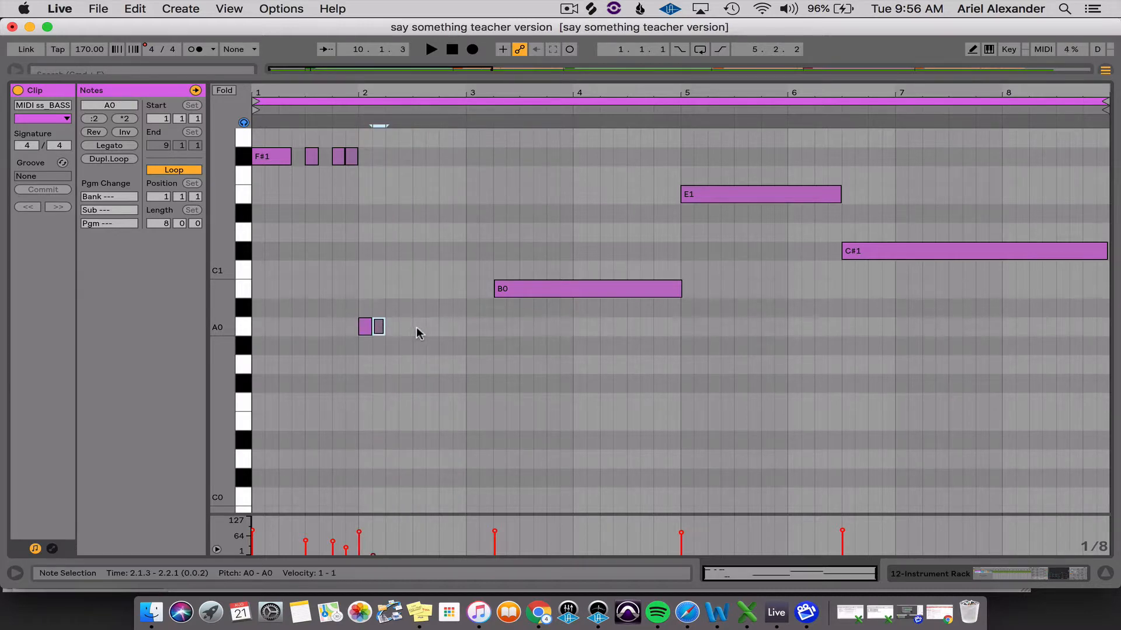
double_click(418, 327)
double_click(433, 327)
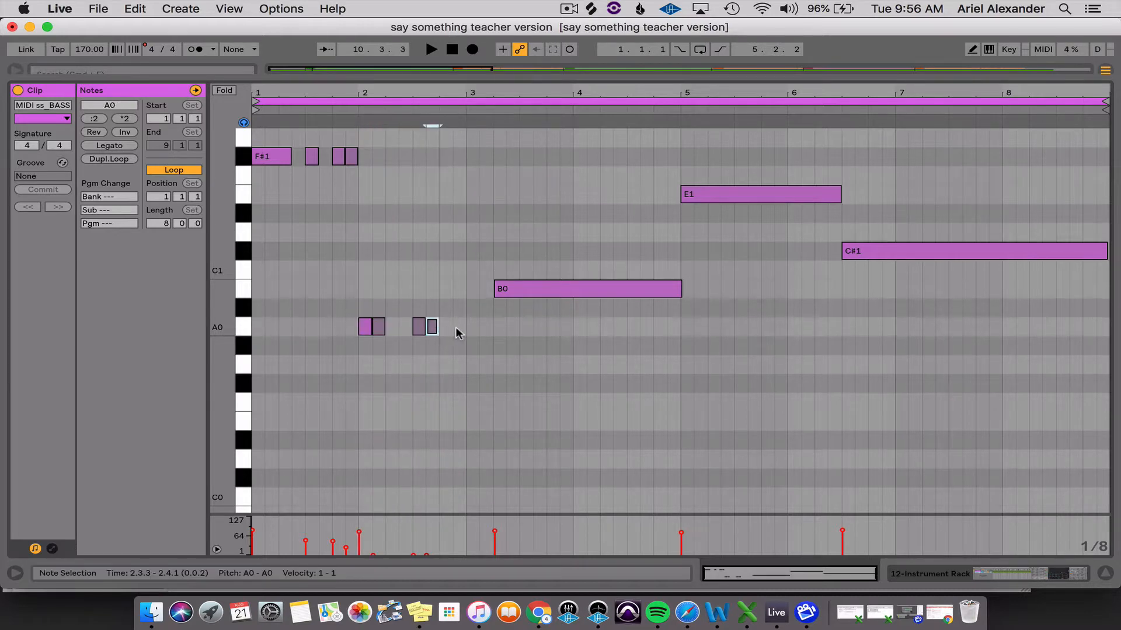
double_click(461, 327)
double_click(484, 327)
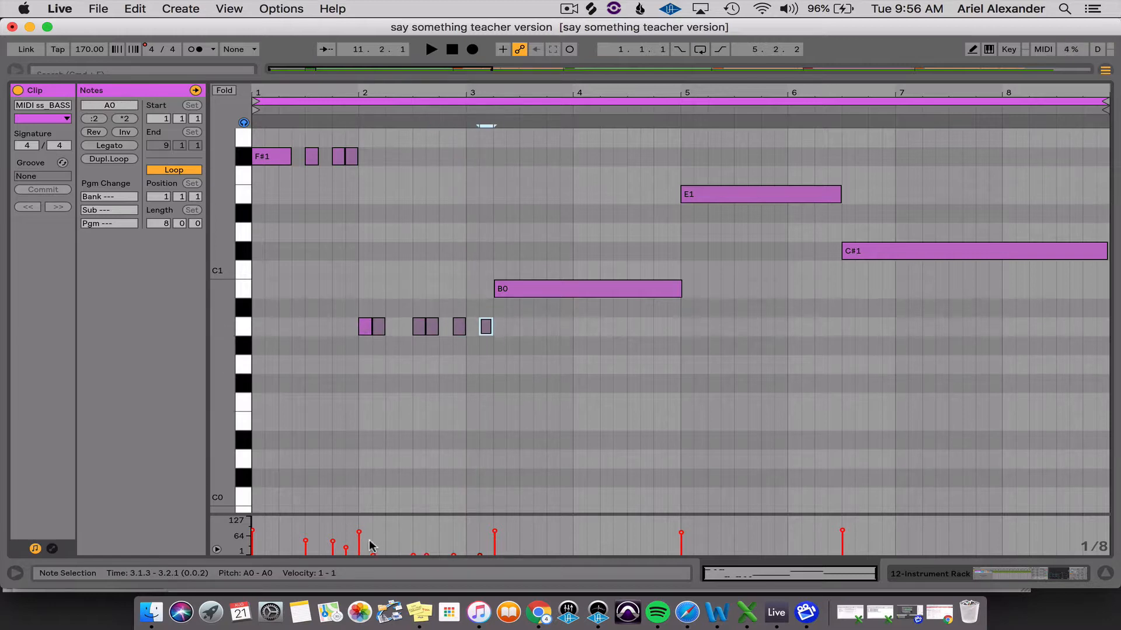
- Set the five added A0 notes' velocity to 52 and play the pattern
drag(365, 543, 479, 551)
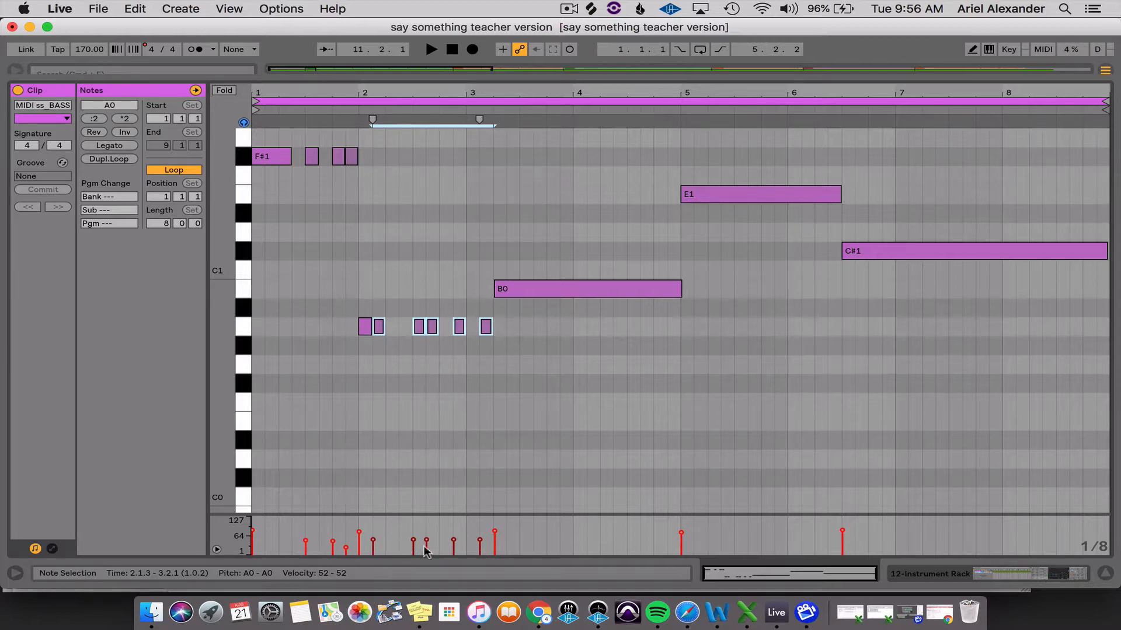
click(337, 108)
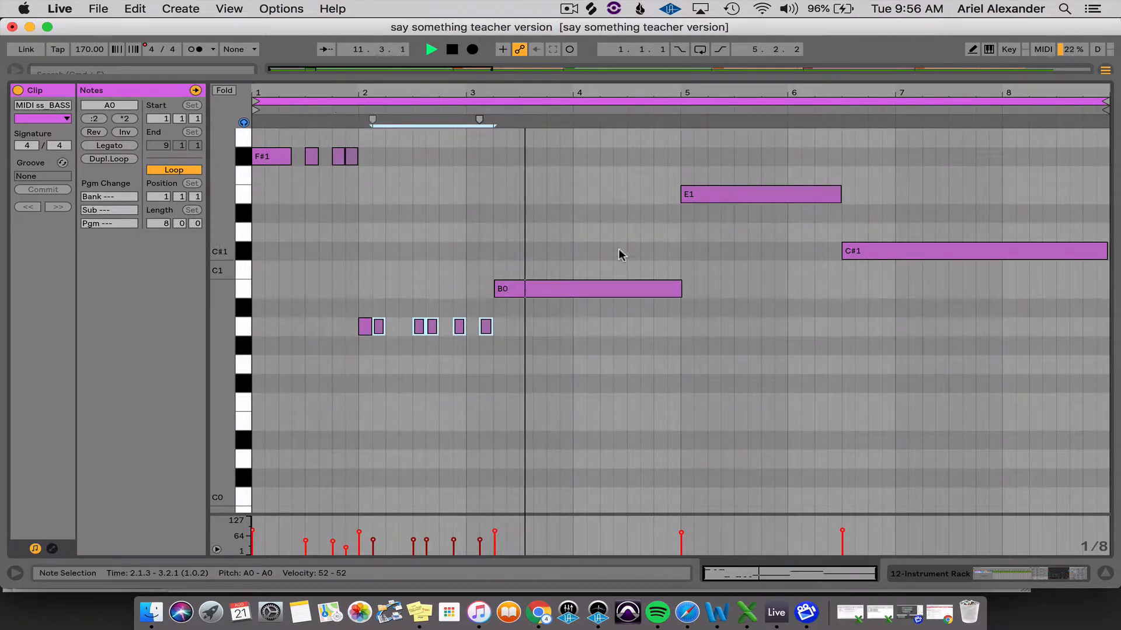
key(space)
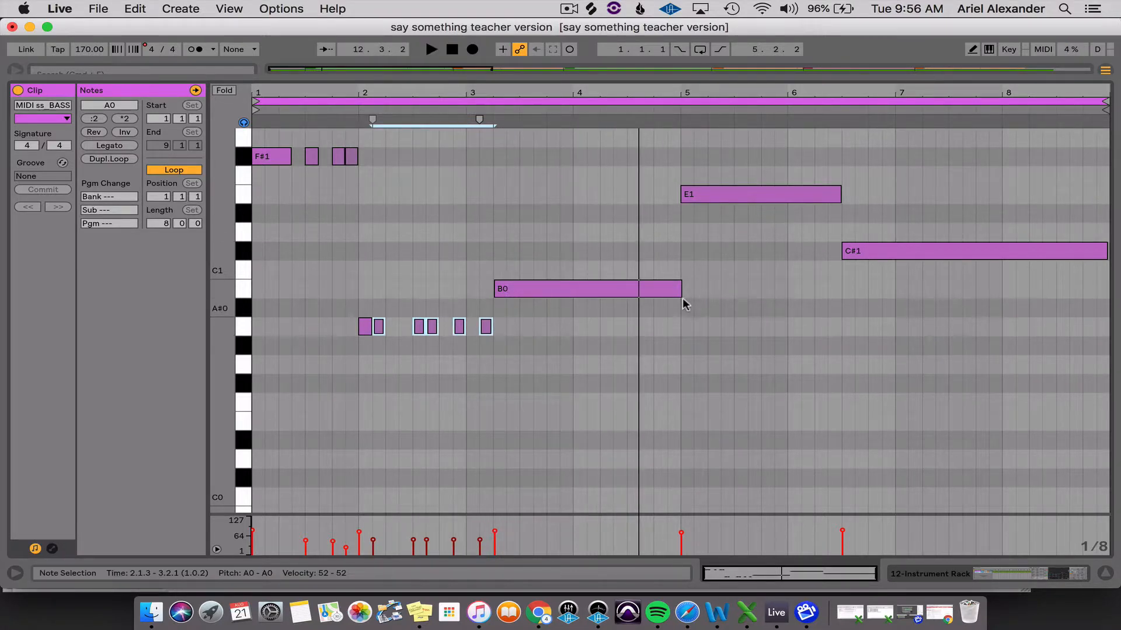
- Shorten the long B0 note to two beats and add B0 notes at 3.4.3, 4.3.3 and 4.4.3
drag(680, 289, 613, 290)
double_click(567, 290)
double_click(647, 290)
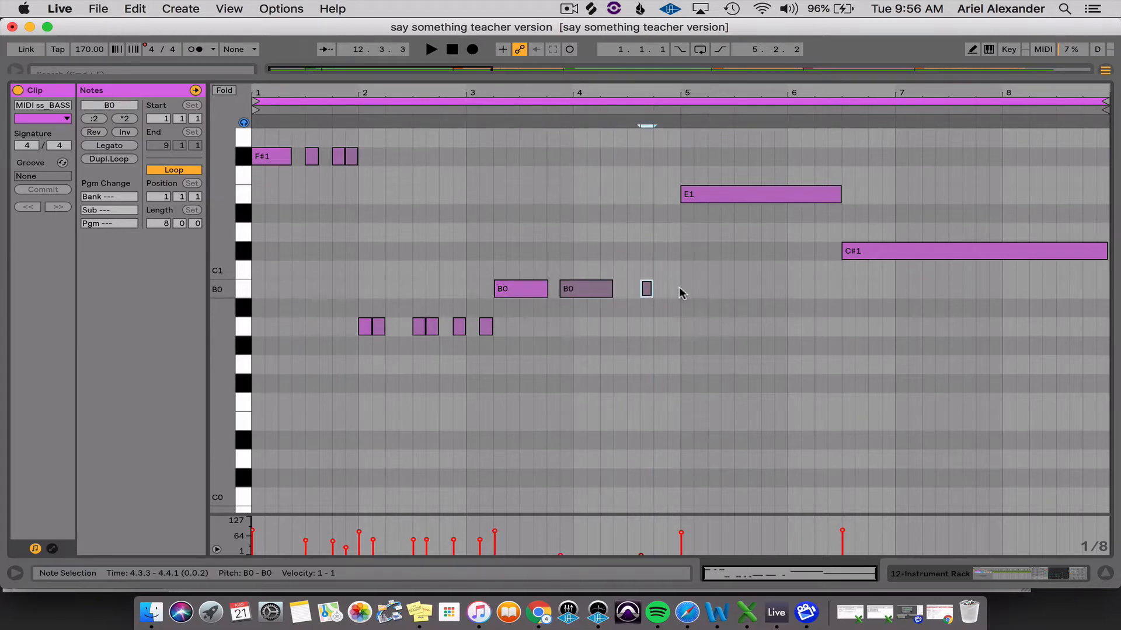
click(679, 292)
double_click(673, 289)
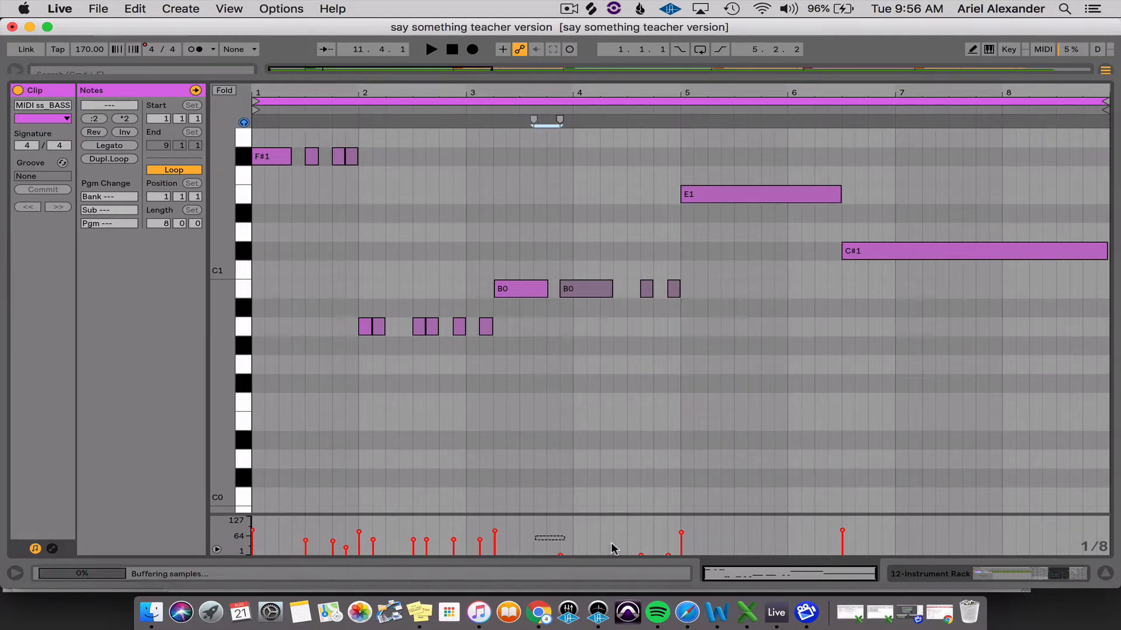
- Set the three added B0 notes' velocity to 49 and move the longer one to start at 4.1.1
drag(537, 541, 668, 541)
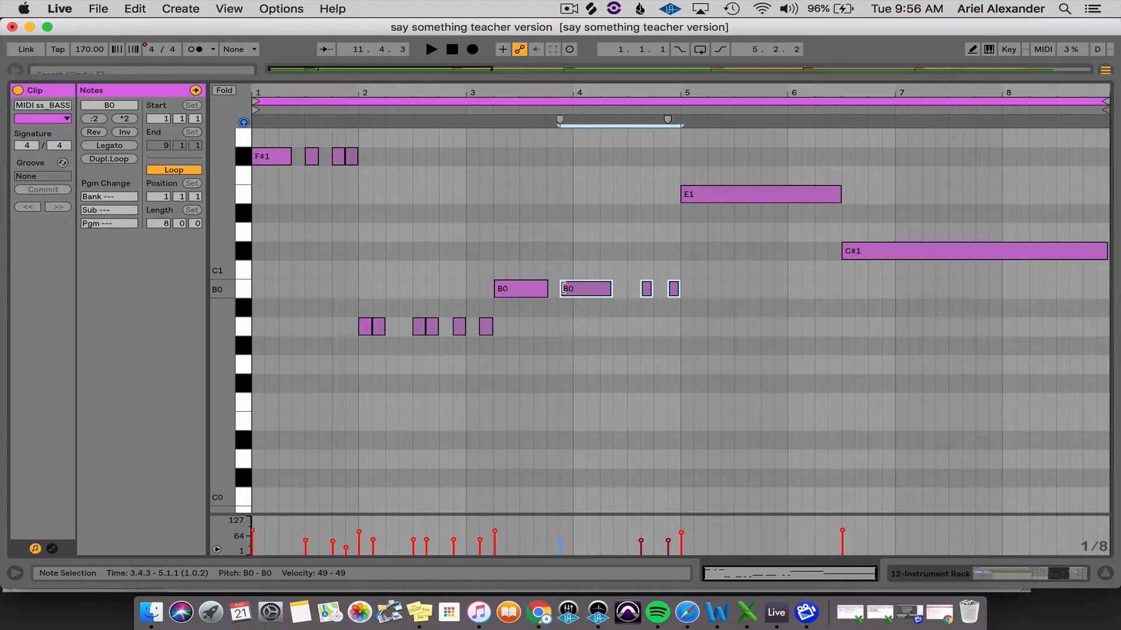
drag(563, 288, 593, 296)
click(585, 307)
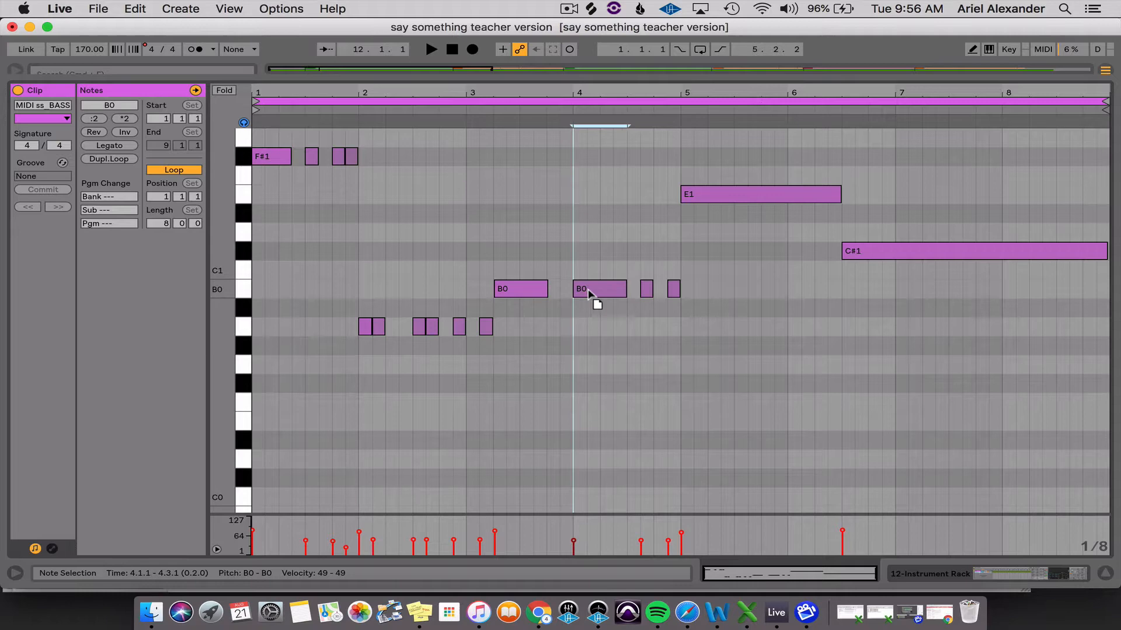
- Split the E1 note into three two-beat notes, adding ones at 5.3.1 and 6.1.1 with velocity 65
mouse_move(841, 189)
mouse_down()
mouse_move(730, 195)
mouse_move(840, 194)
mouse_up()
double_click(743, 194)
double_click(794, 195)
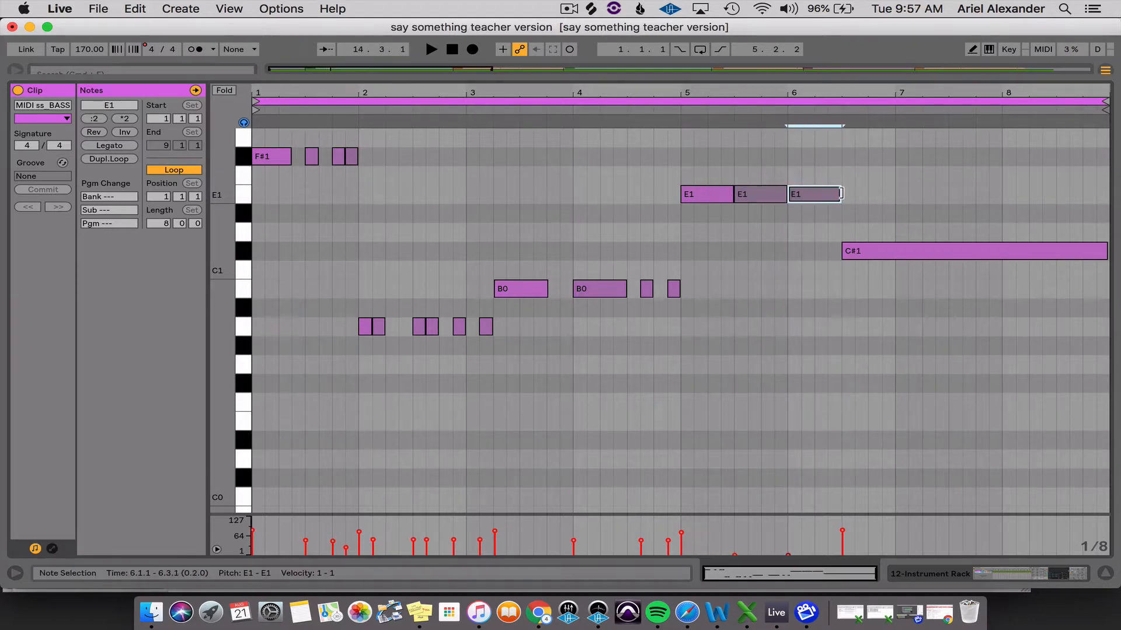
drag(735, 155, 818, 240)
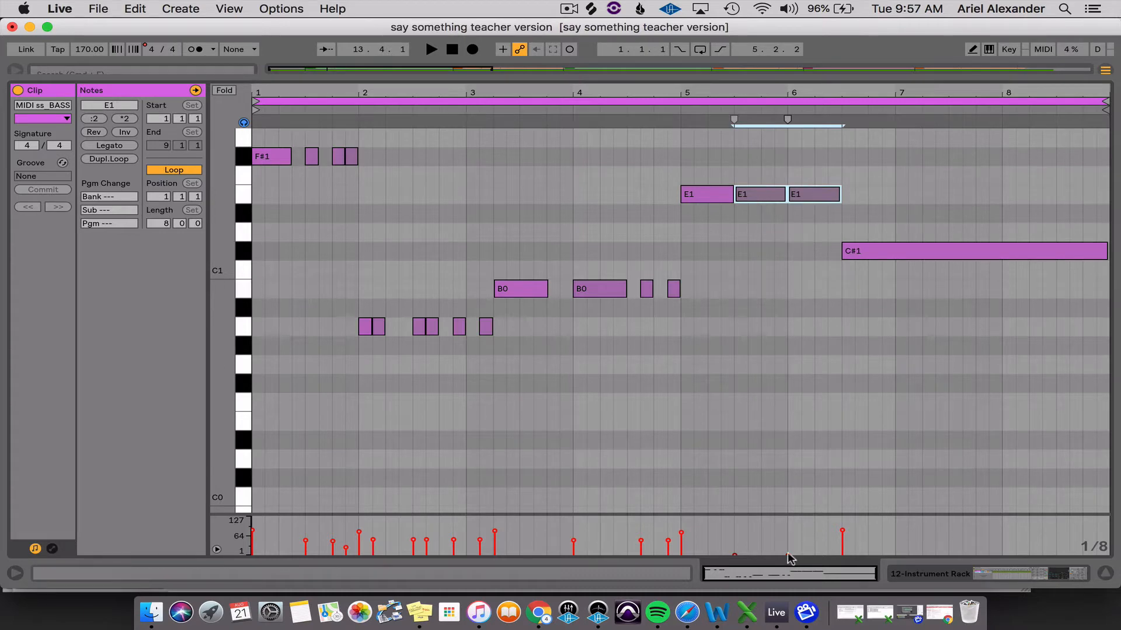
drag(721, 527, 787, 550)
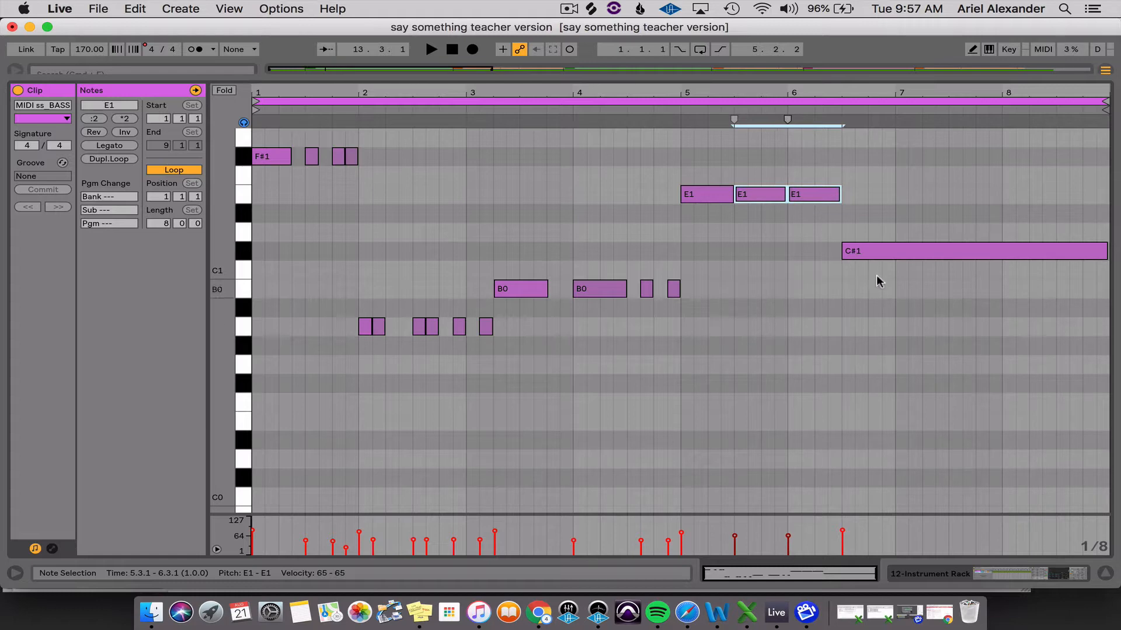
- Return the transport to the song start and hide the clip's note editor to show the full arrangement
scroll(877, 278, up, 2)
click(893, 285)
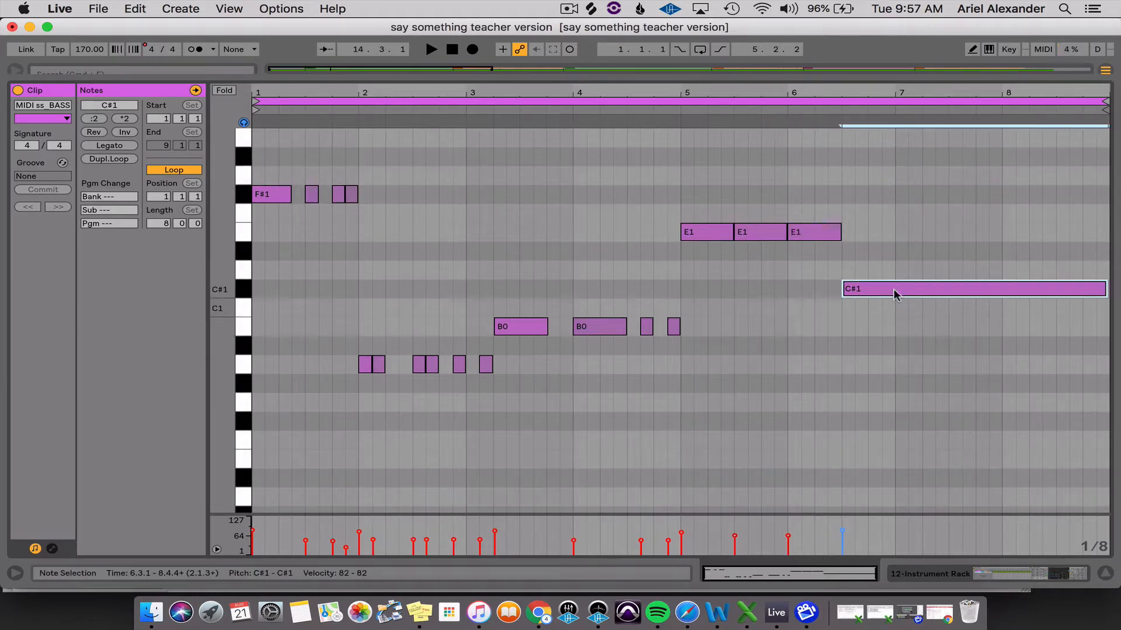
click(452, 50)
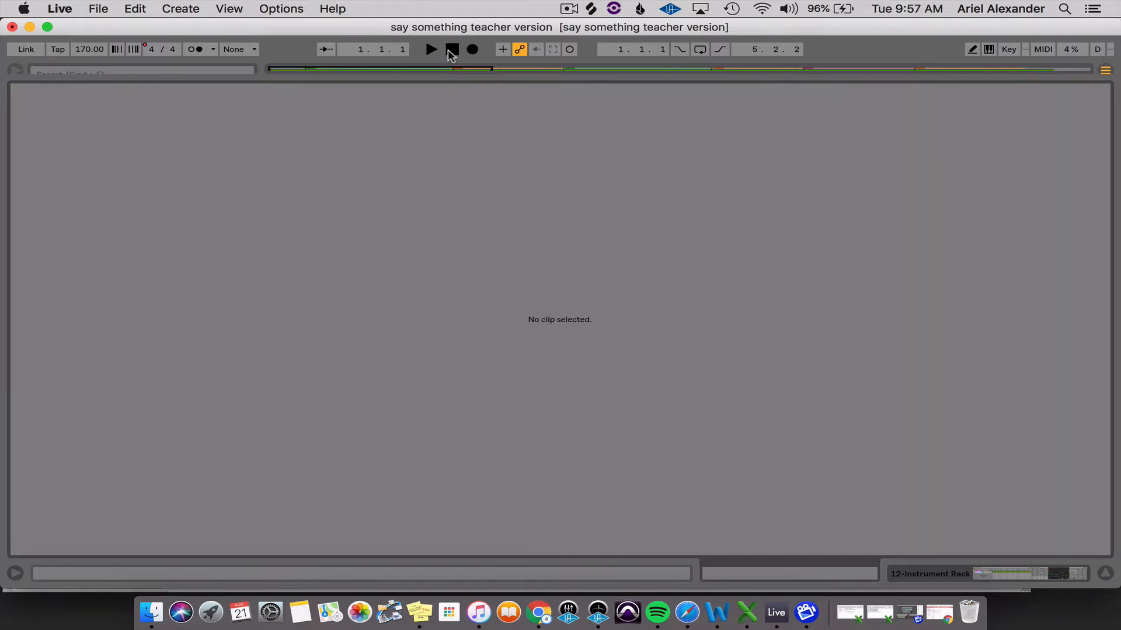
click(1109, 576)
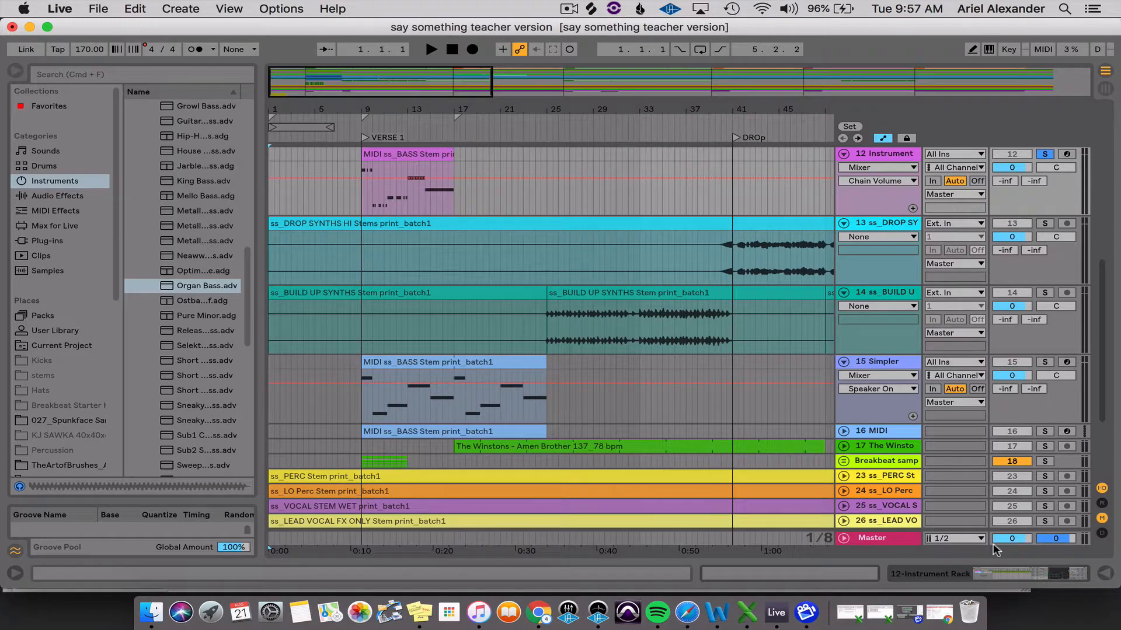
- Open the Verse 1 bass clip on track 12, play it from bar 9, and return to the full arrangement
click(389, 155)
double_click(389, 155)
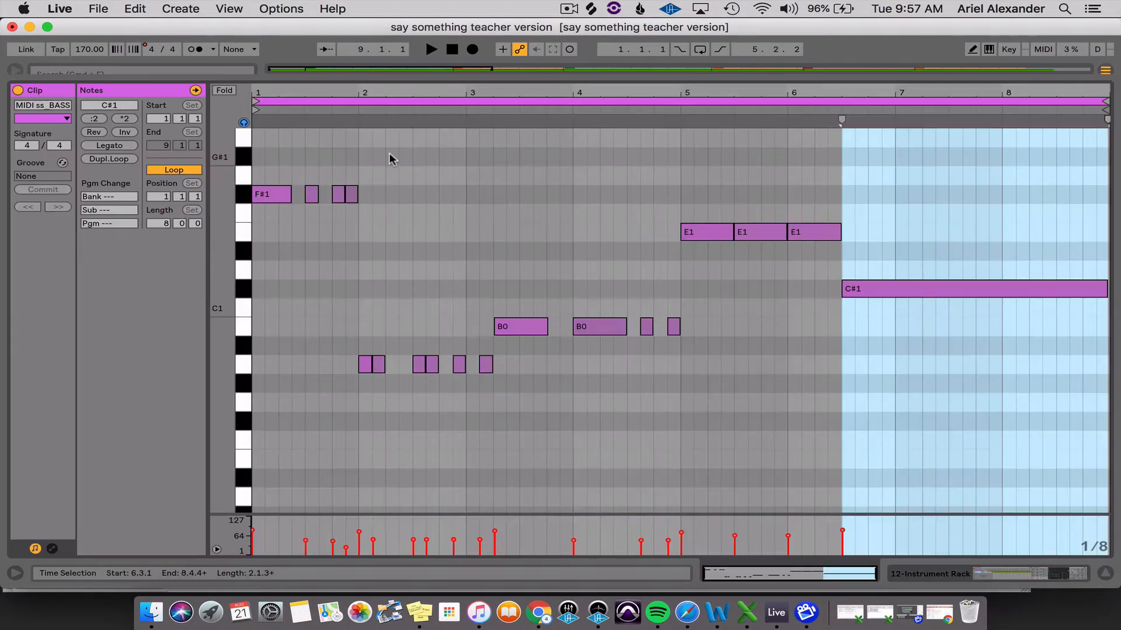
key(space)
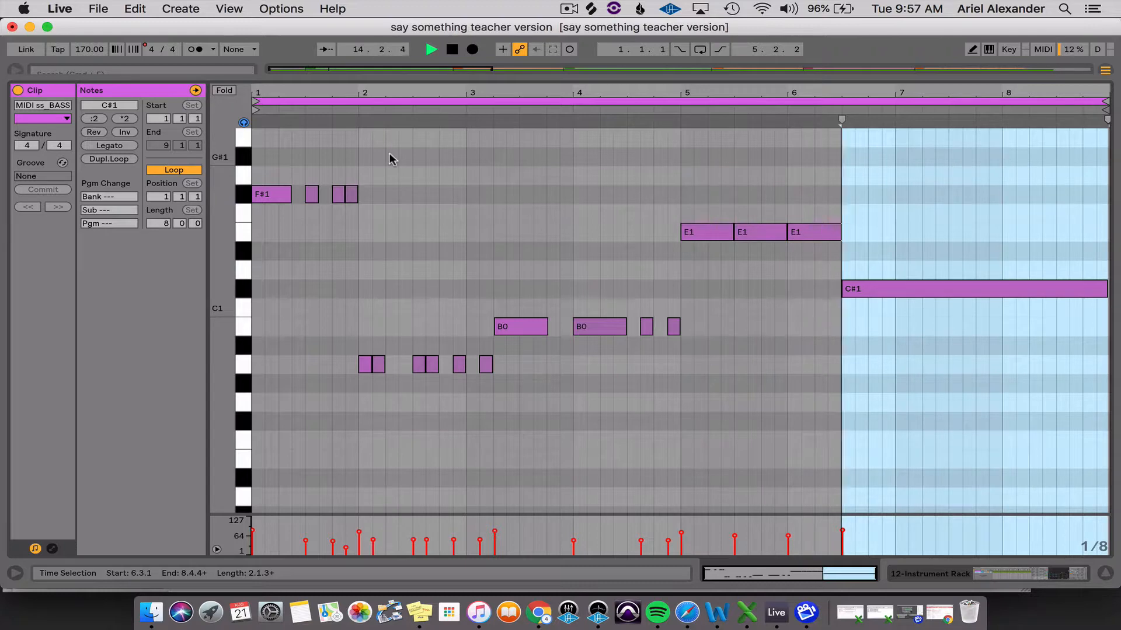
scroll(838, 420, up, 1)
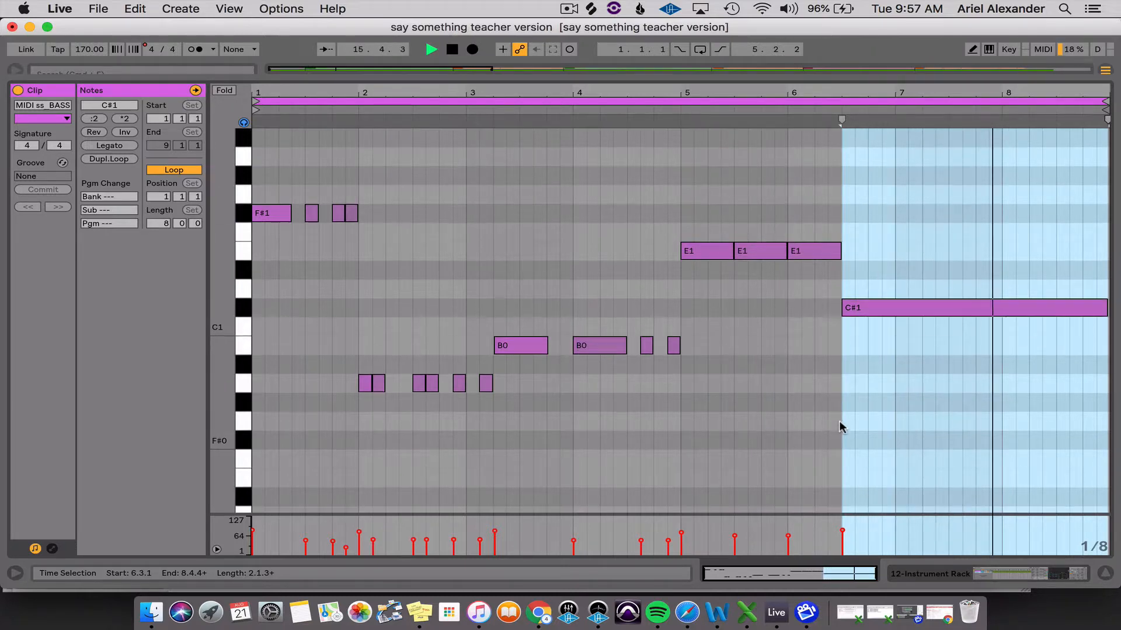
key(space)
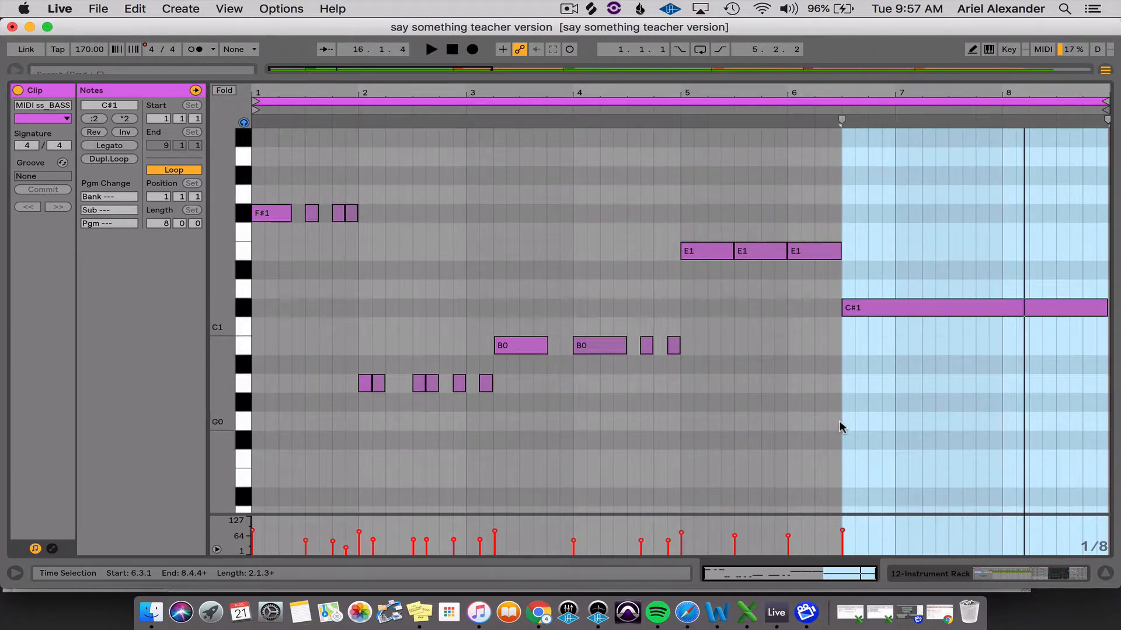
click(1106, 574)
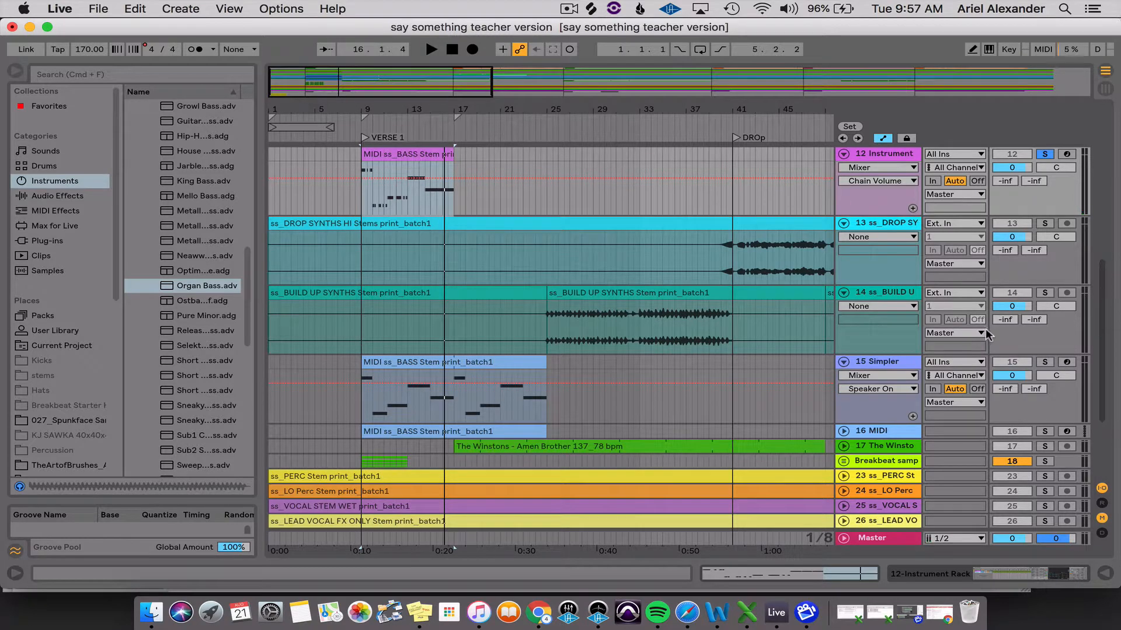
- Solo the MIDI DRUMS 2 track and play Verse 1 to hear the drums together with the bass
scroll(1016, 415, down, 5)
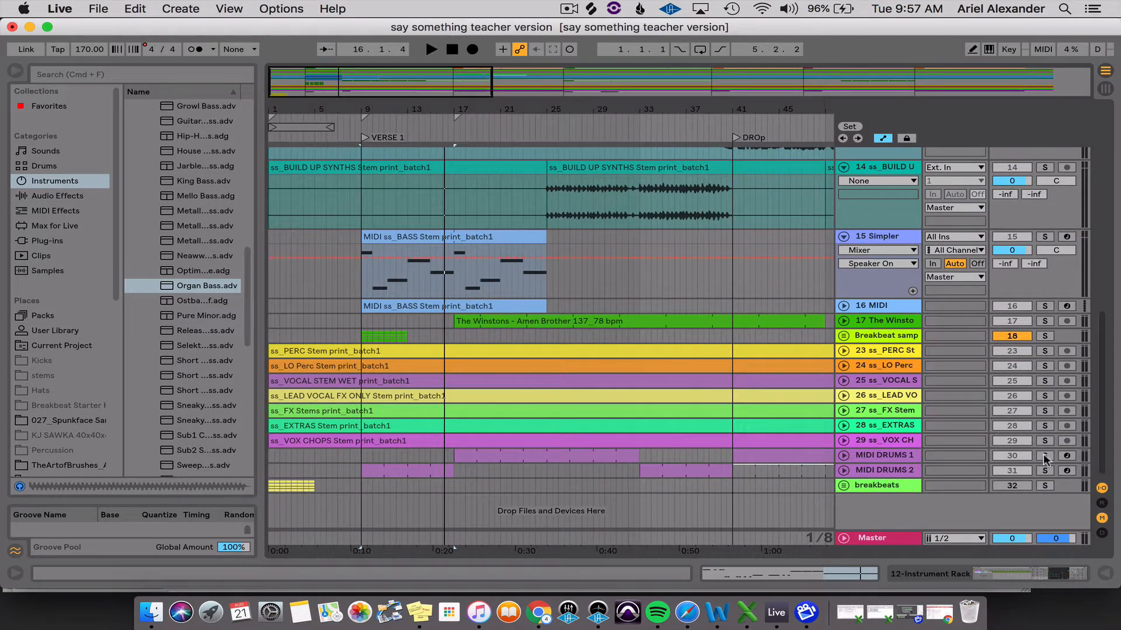
key(space)
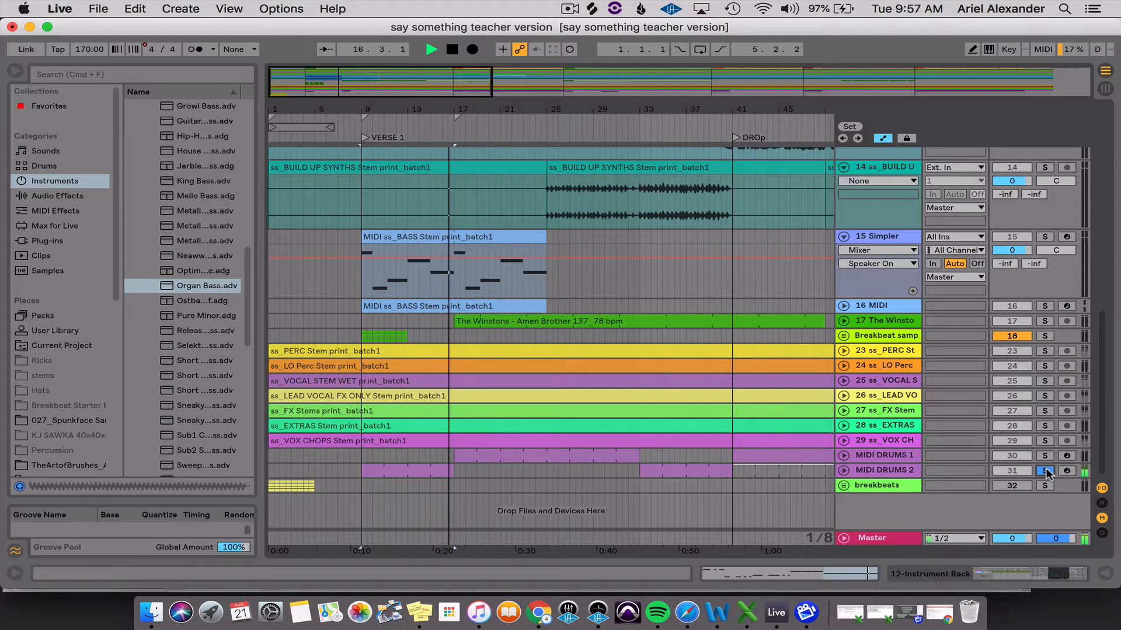
key(space)
scroll(799, 455, up, 5)
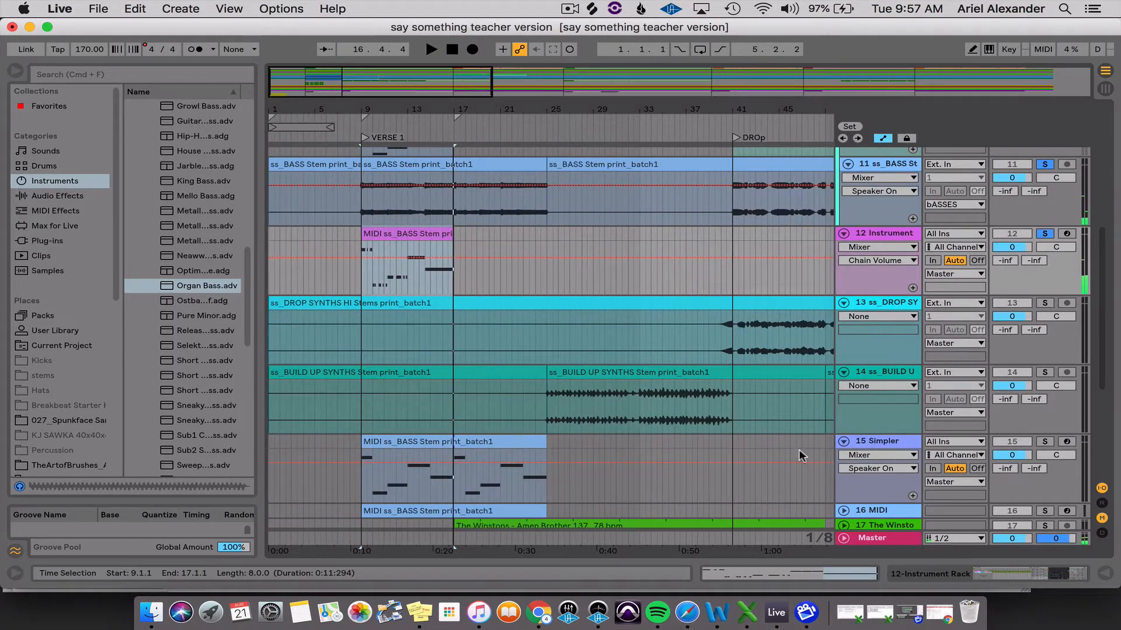
- Duplicate the Verse 1 bass clip on track 12 and align the copy to start exactly at 17.1.1
click(407, 232)
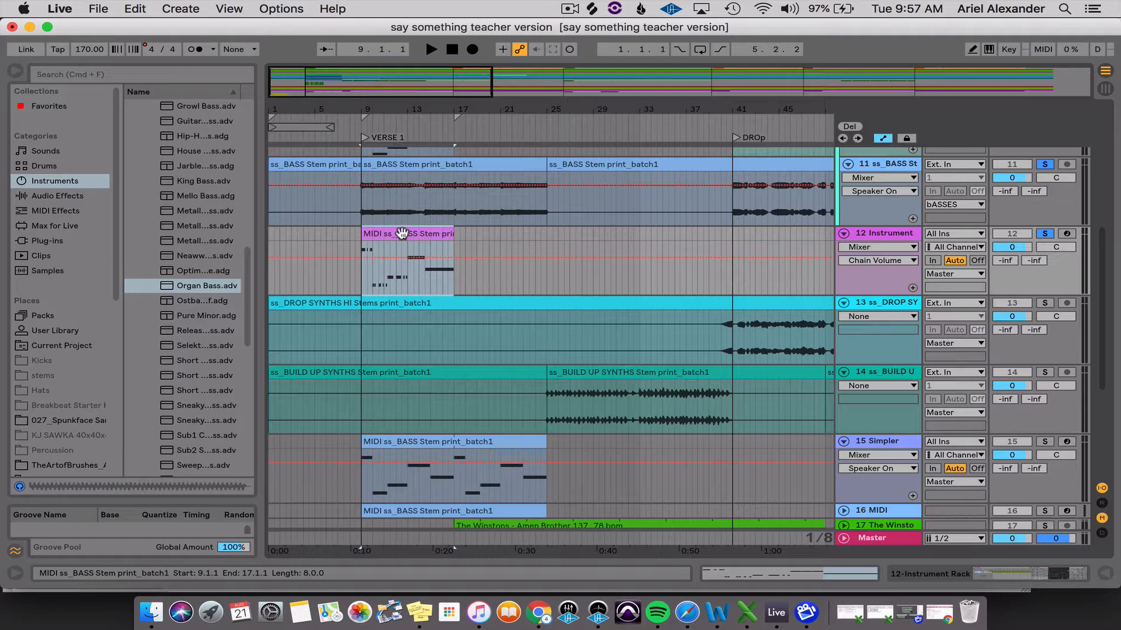
drag(443, 107, 397, 107)
click(376, 233)
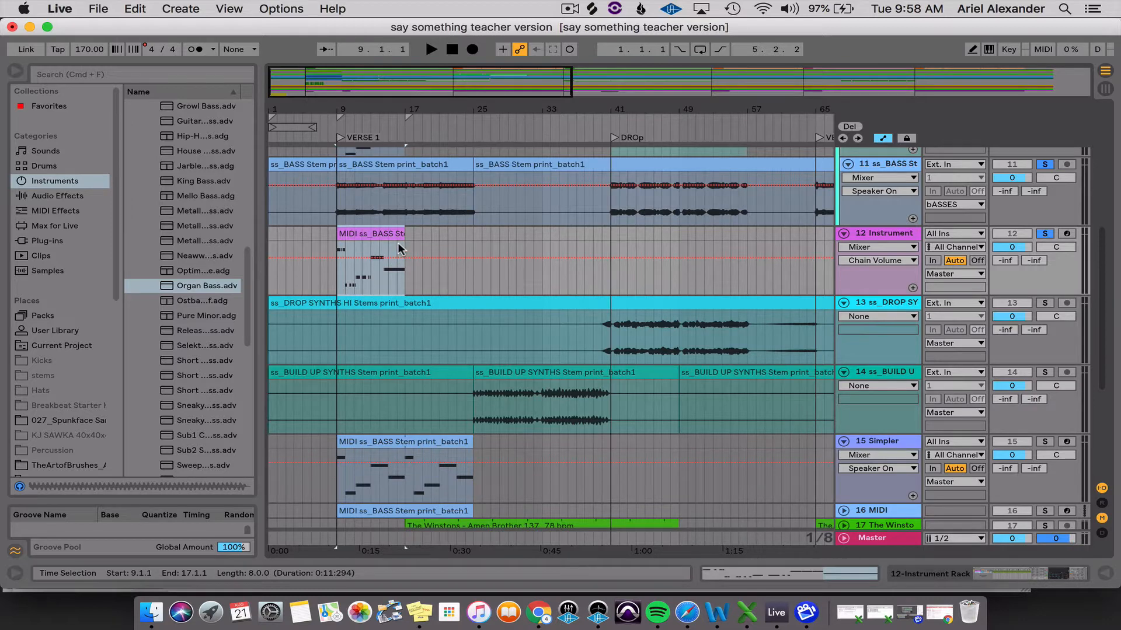
key(super+d)
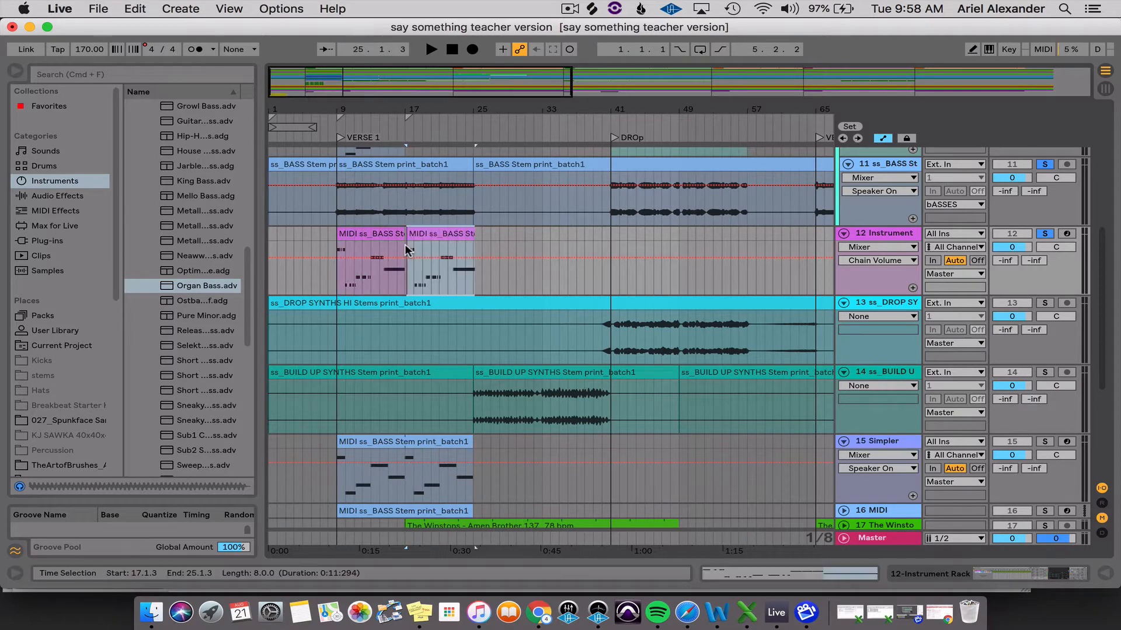
drag(431, 102, 431, 161)
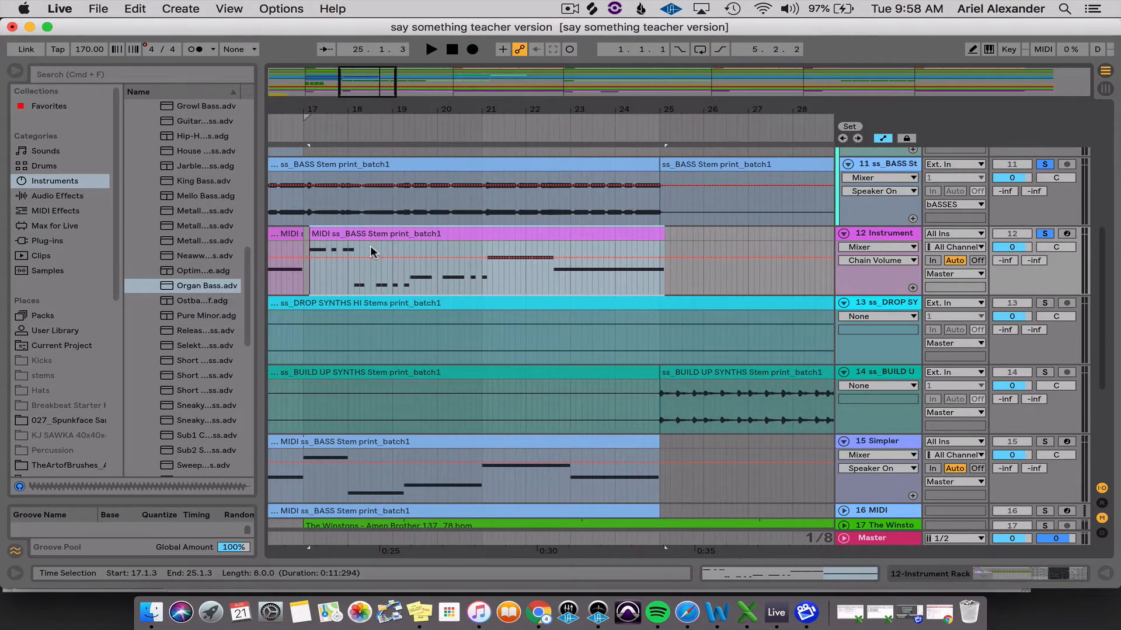
drag(362, 233, 355, 234)
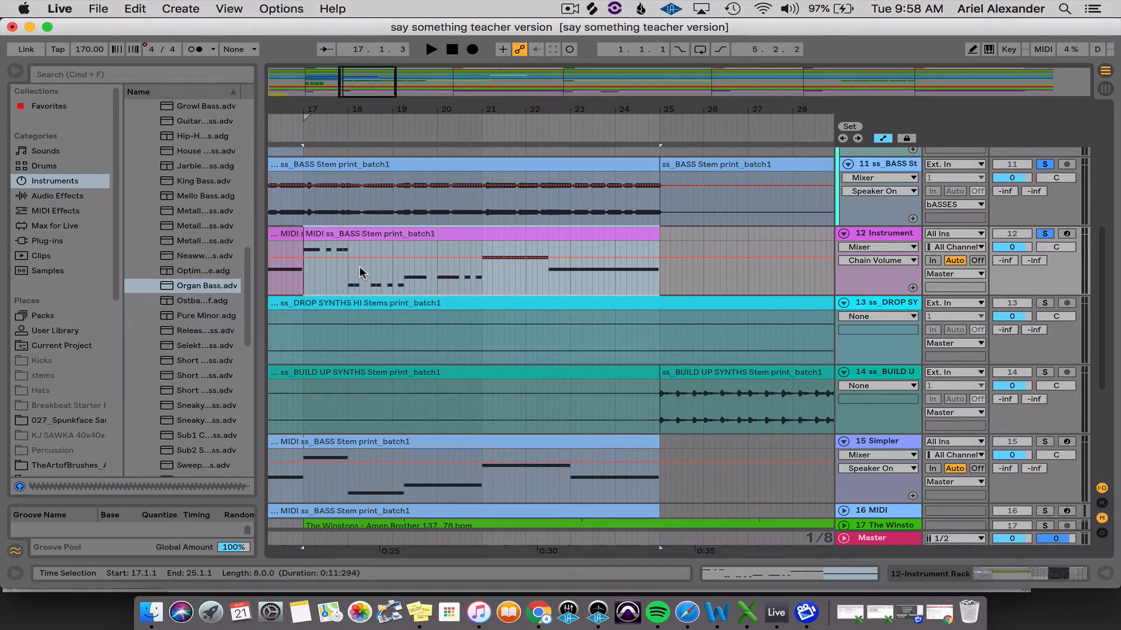
- Examine how the two bass clips on track 12 sit within the whole song, from Verse 1 through DROP3
drag(485, 113, 467, 62)
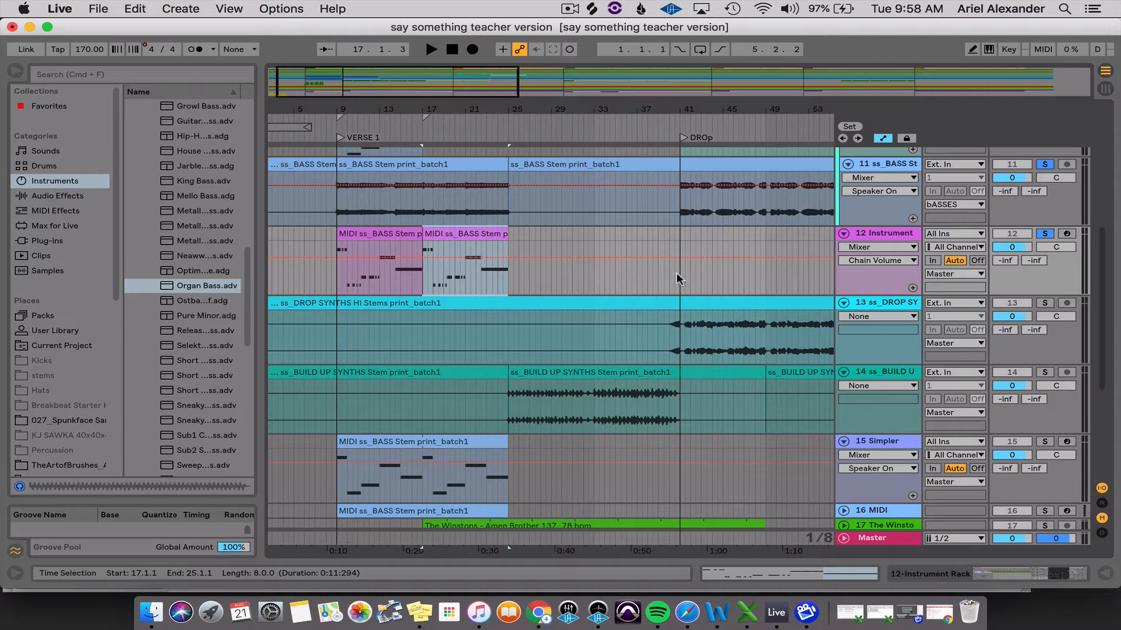
drag(573, 106, 563, 92)
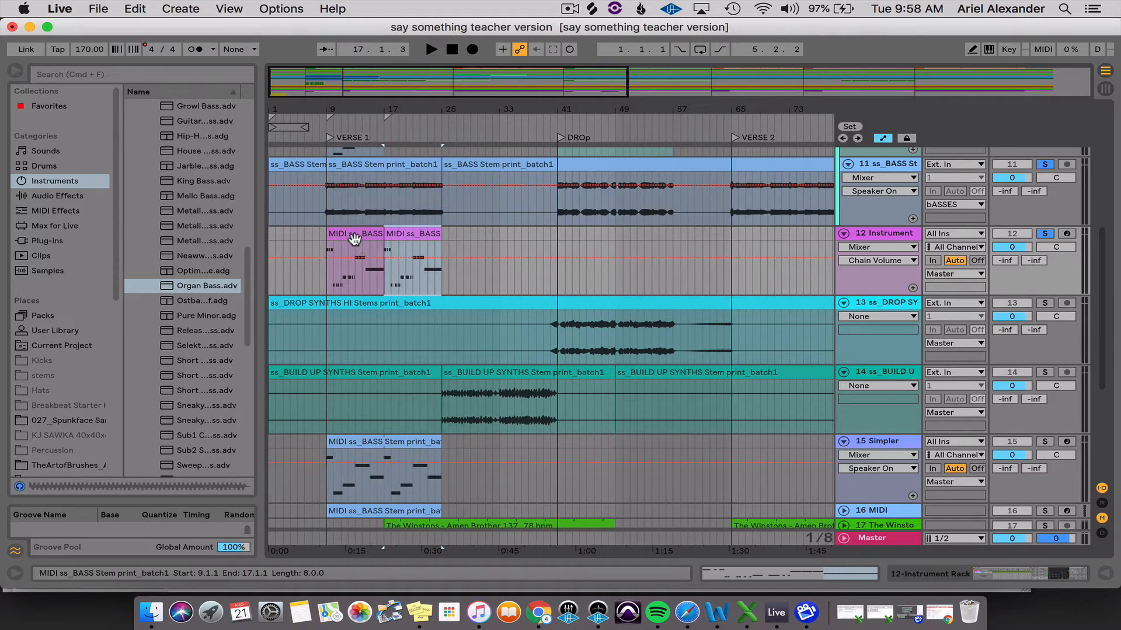
drag(427, 110, 408, 88)
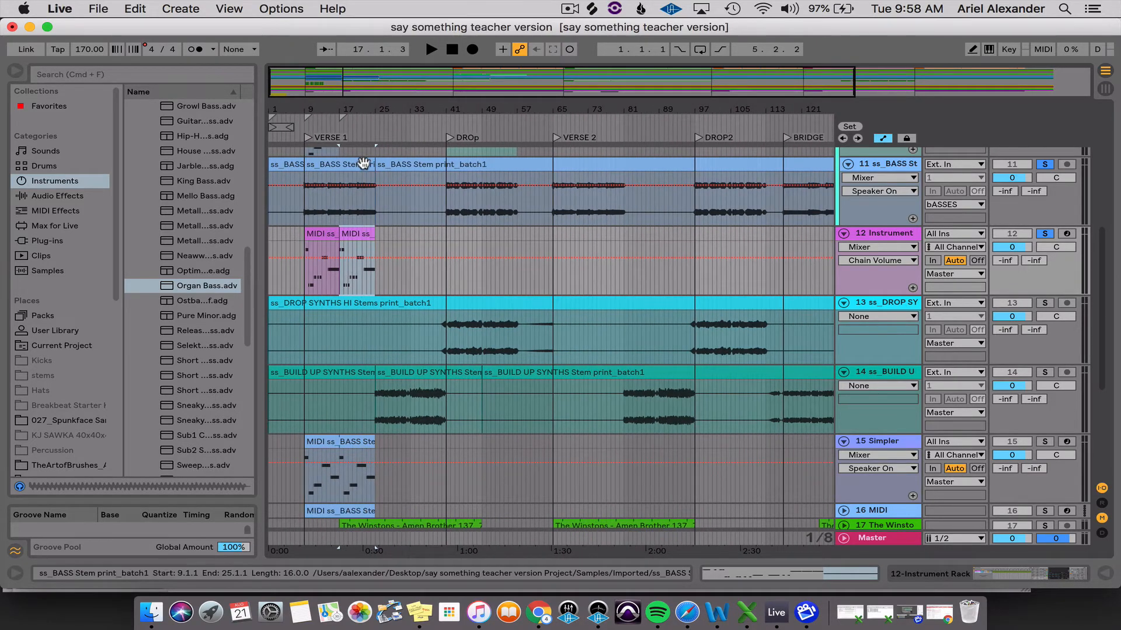
click(408, 264)
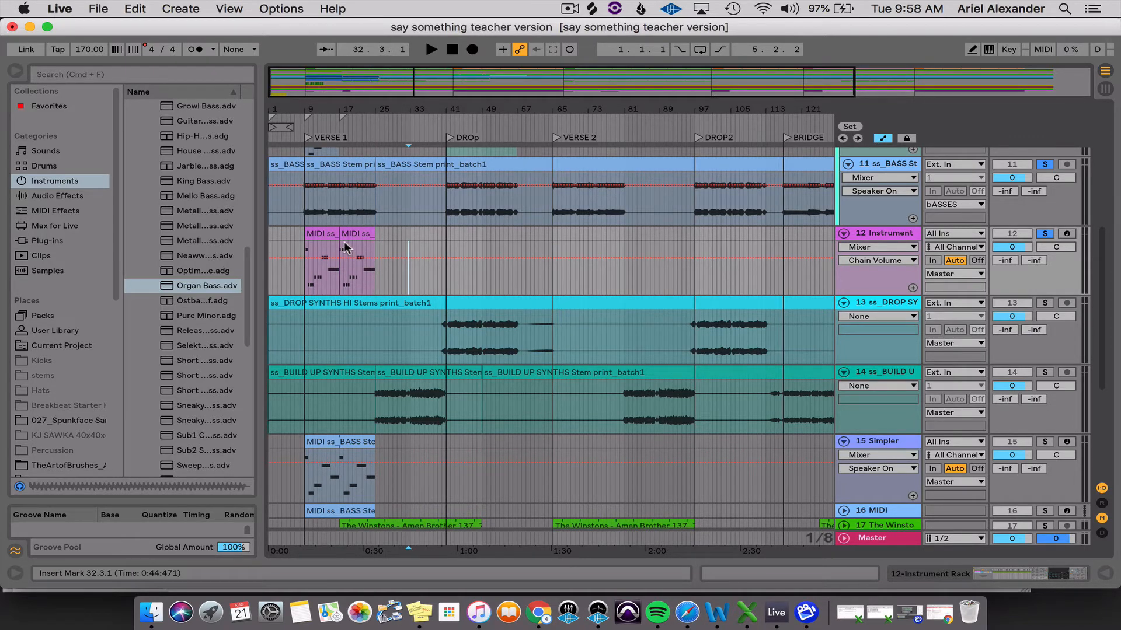
click(321, 233)
click(347, 235)
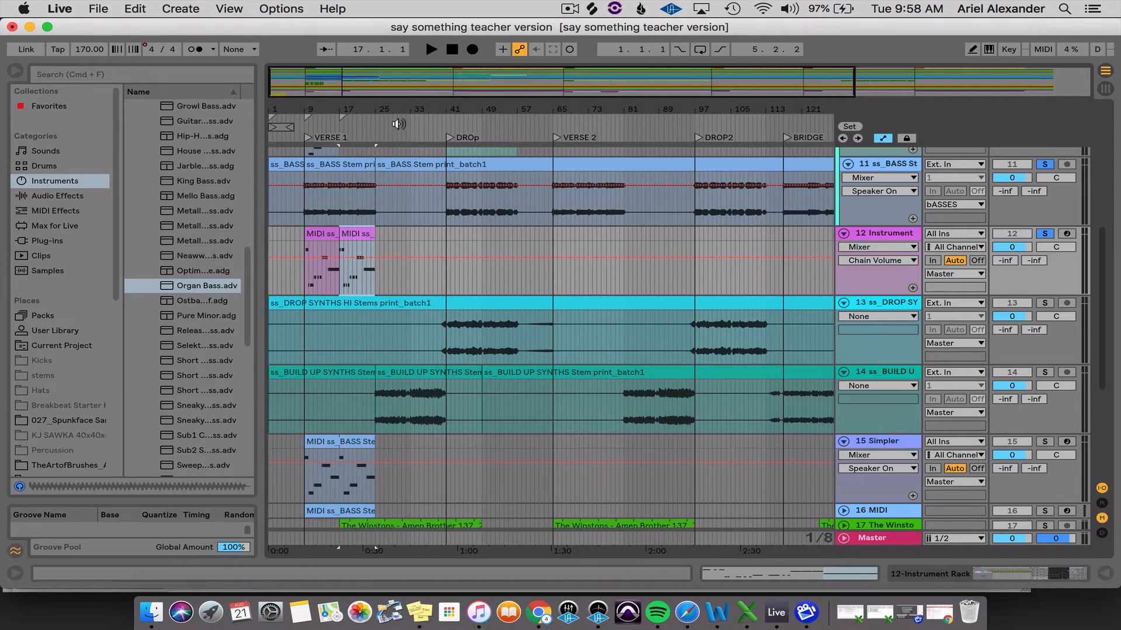
drag(385, 109, 386, 86)
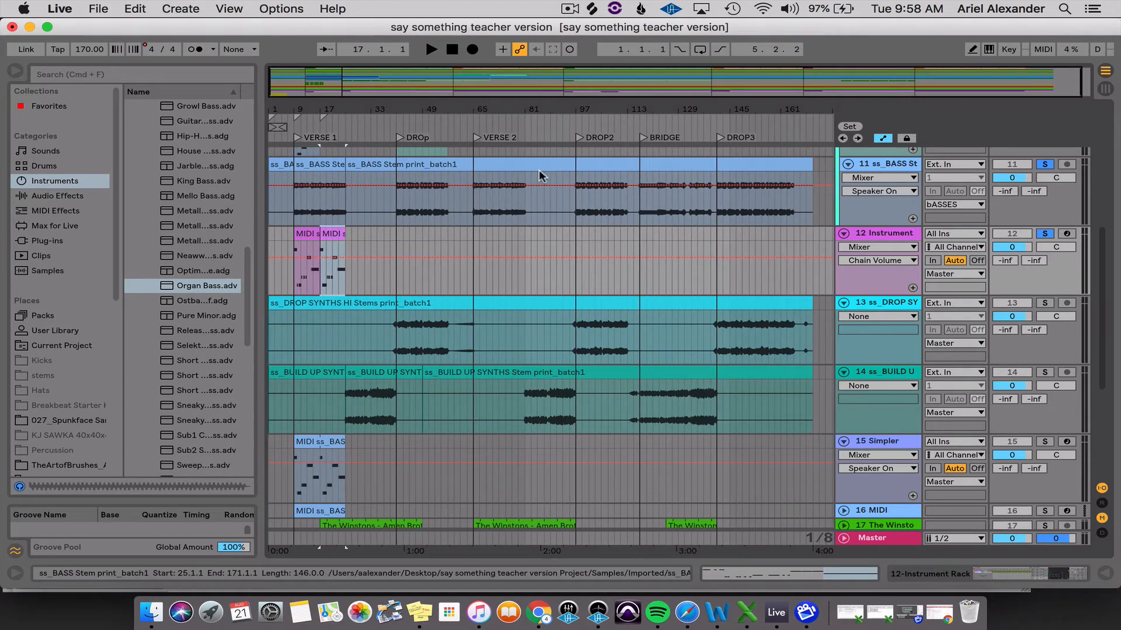
click(491, 245)
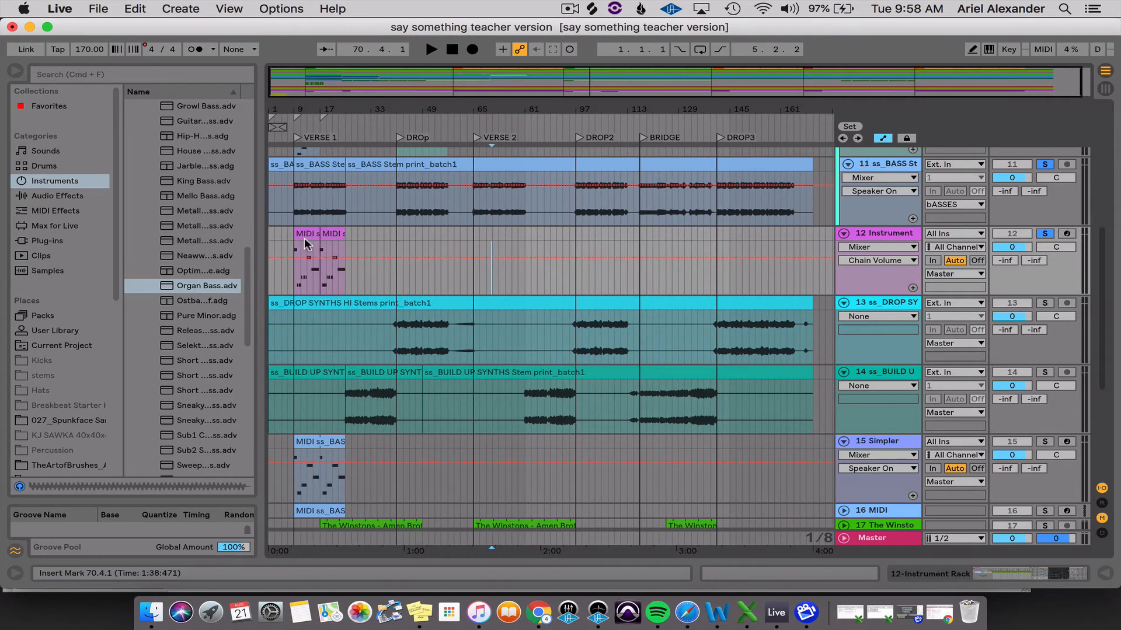
click(303, 237)
click(324, 241)
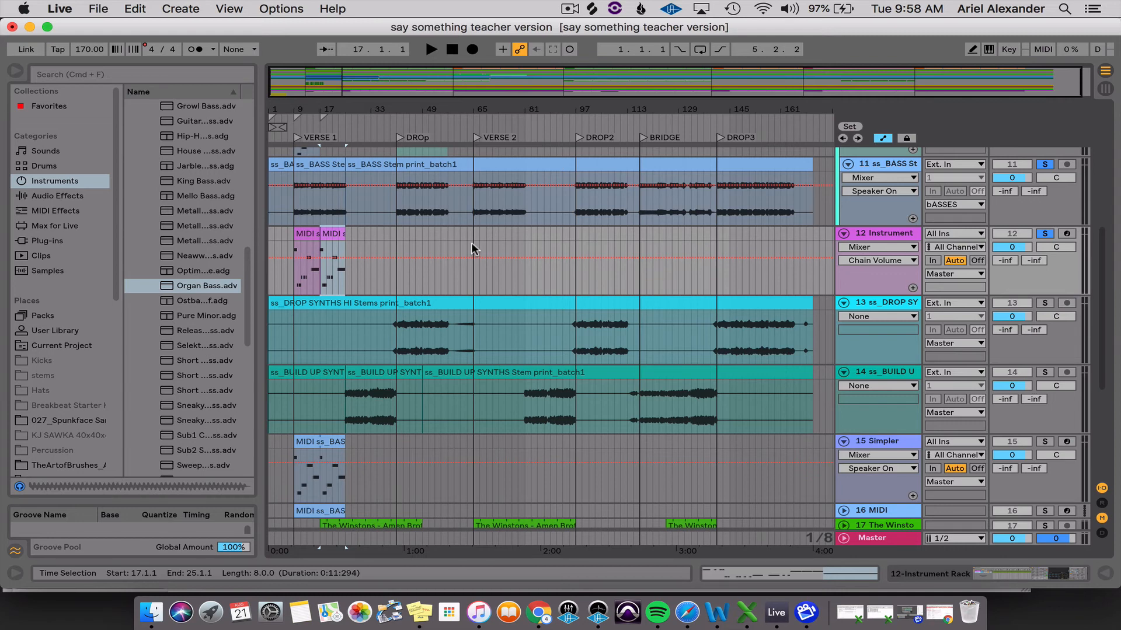
click(569, 7)
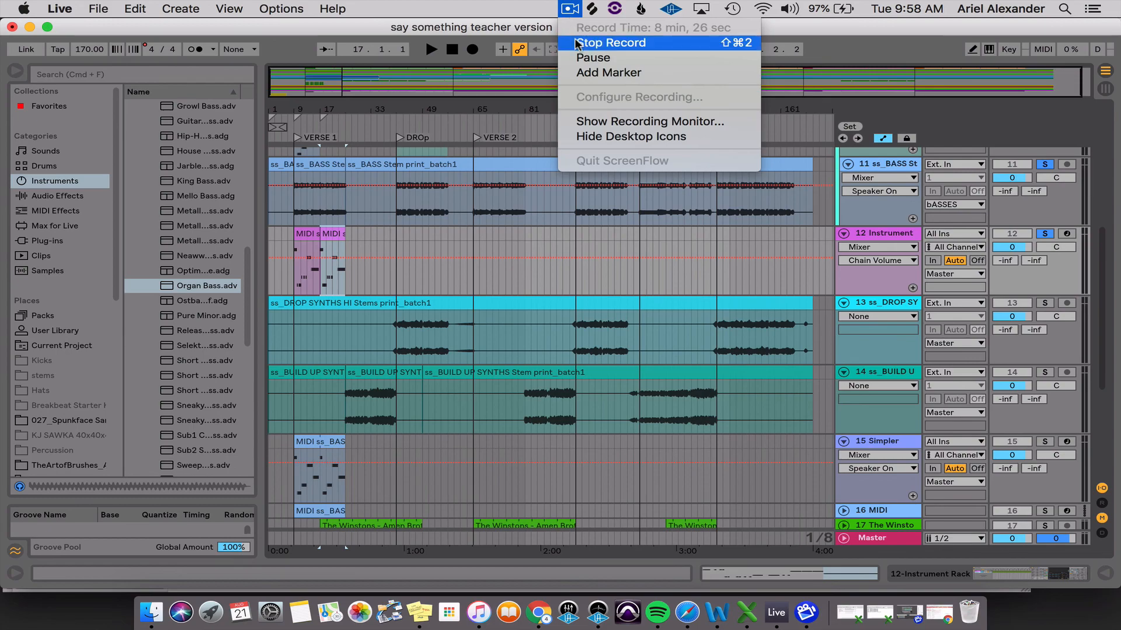